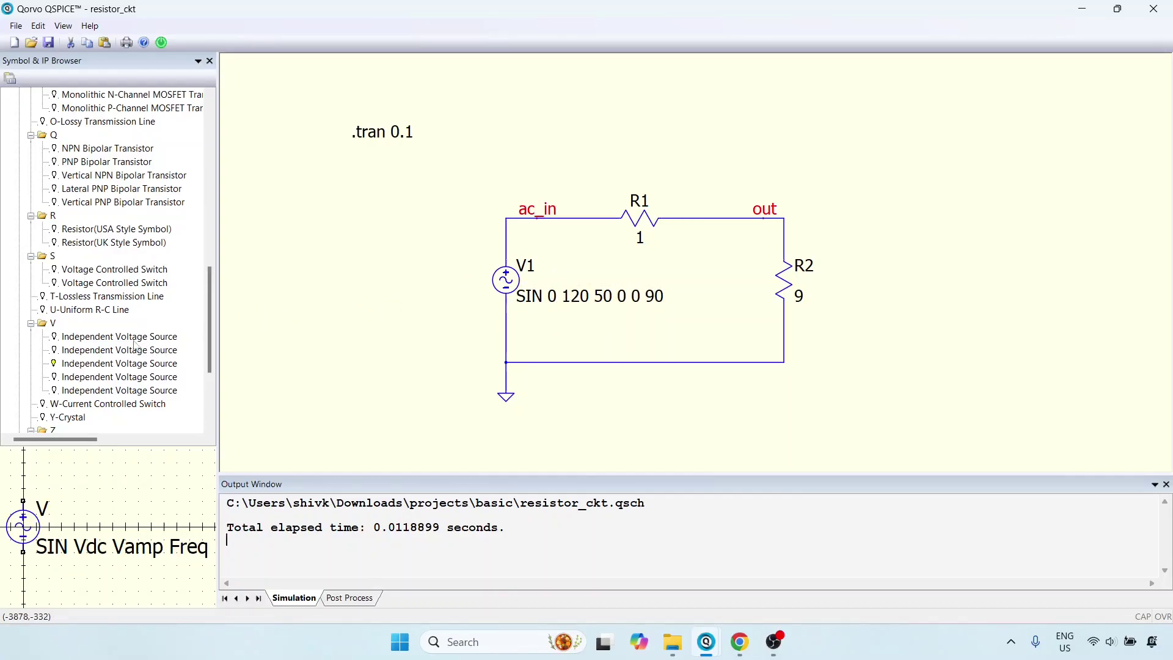
click(126, 367)
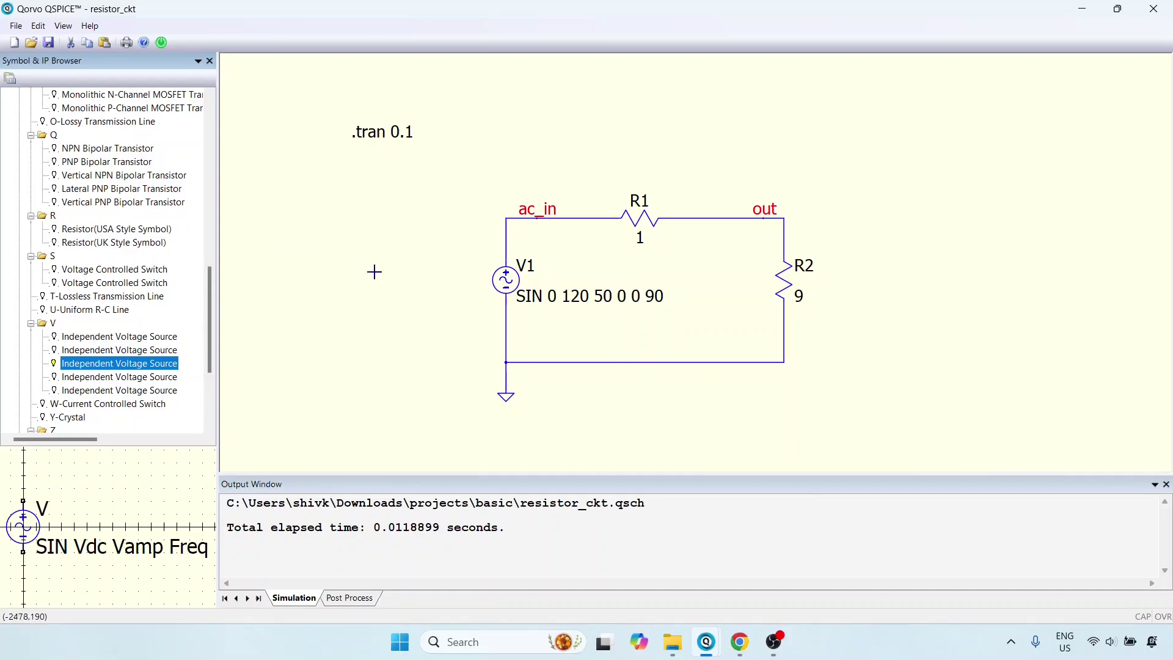
click(547, 299)
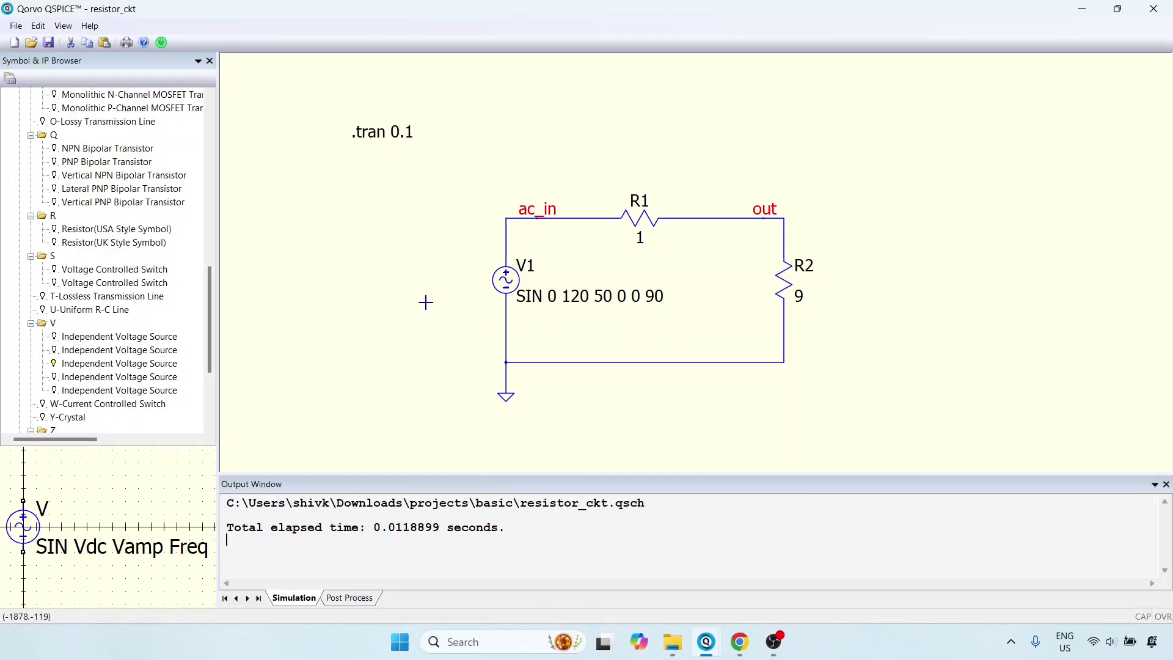
drag(424, 301, 428, 307)
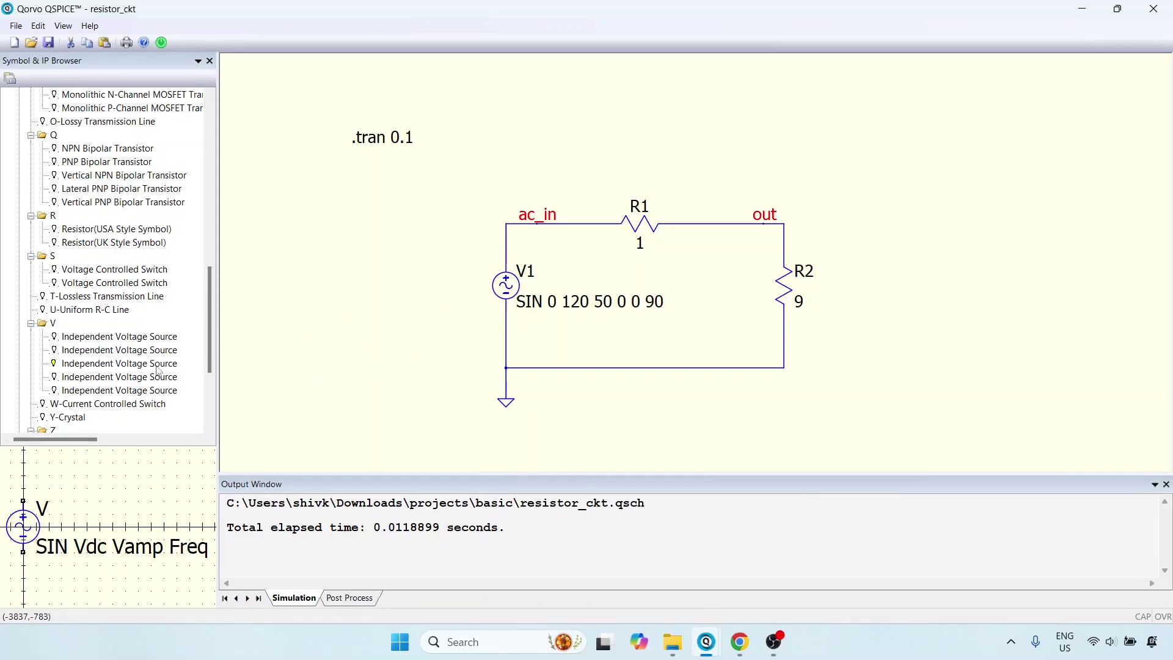
Replace the sine source V1 with the pulse voltage source and move its PULSE parameter text to the left of the symbol.
mouse_move(506, 290)
key(Delete)
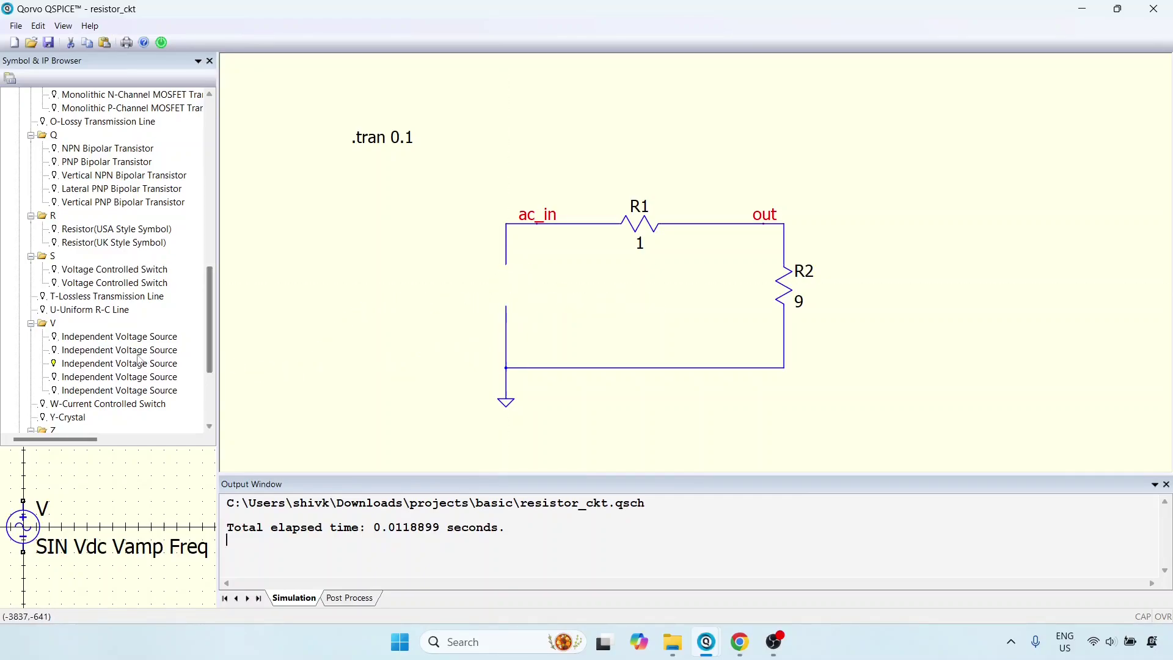
click(125, 351)
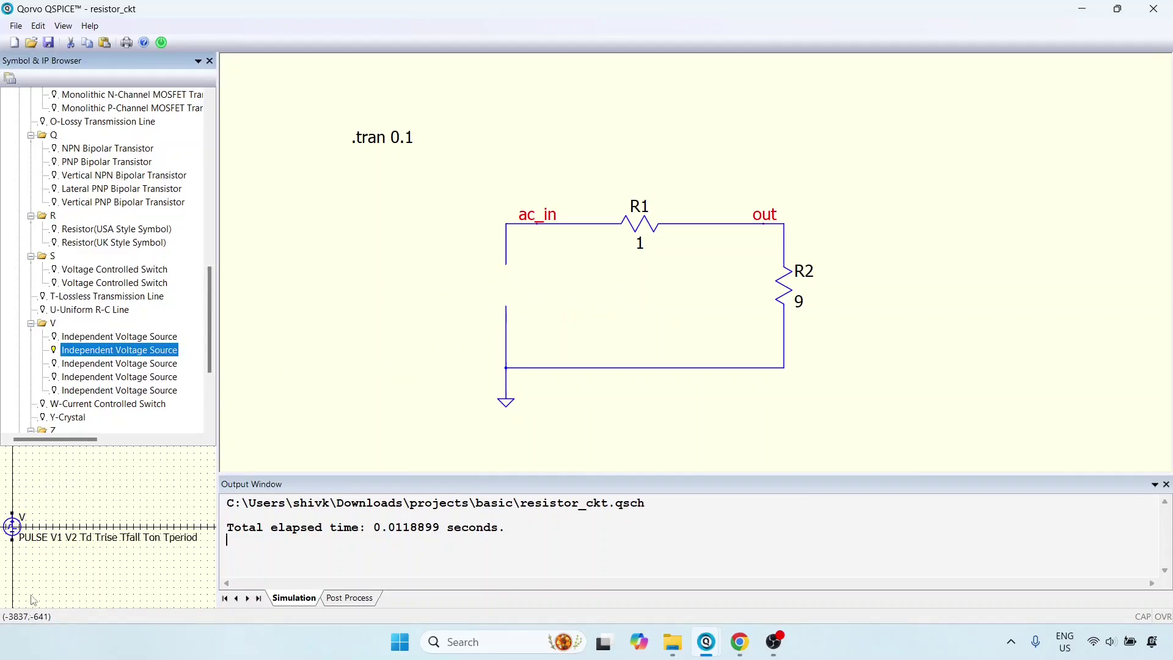
double_click(111, 353)
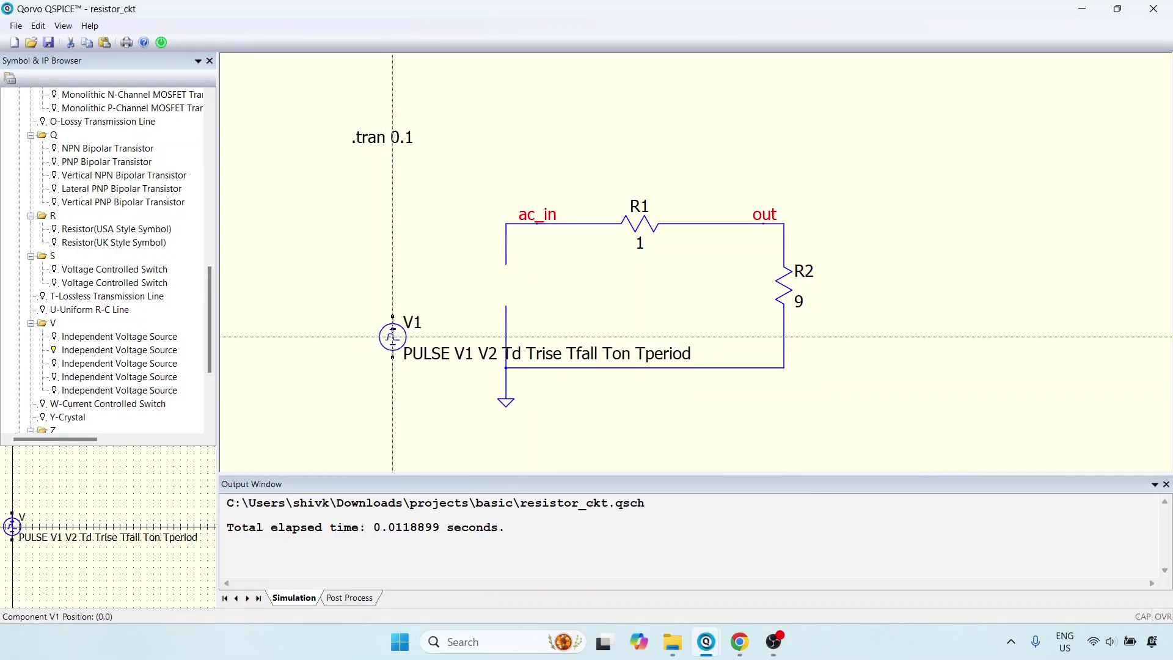
click(506, 285)
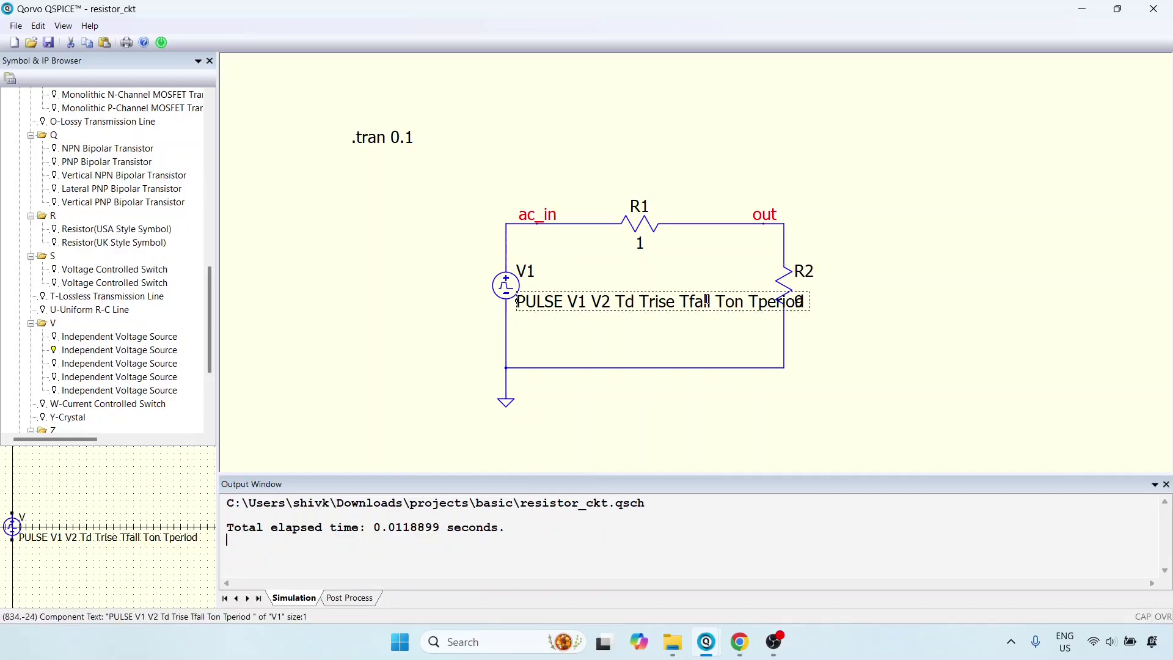
drag(635, 308, 392, 322)
drag(385, 368, 466, 370)
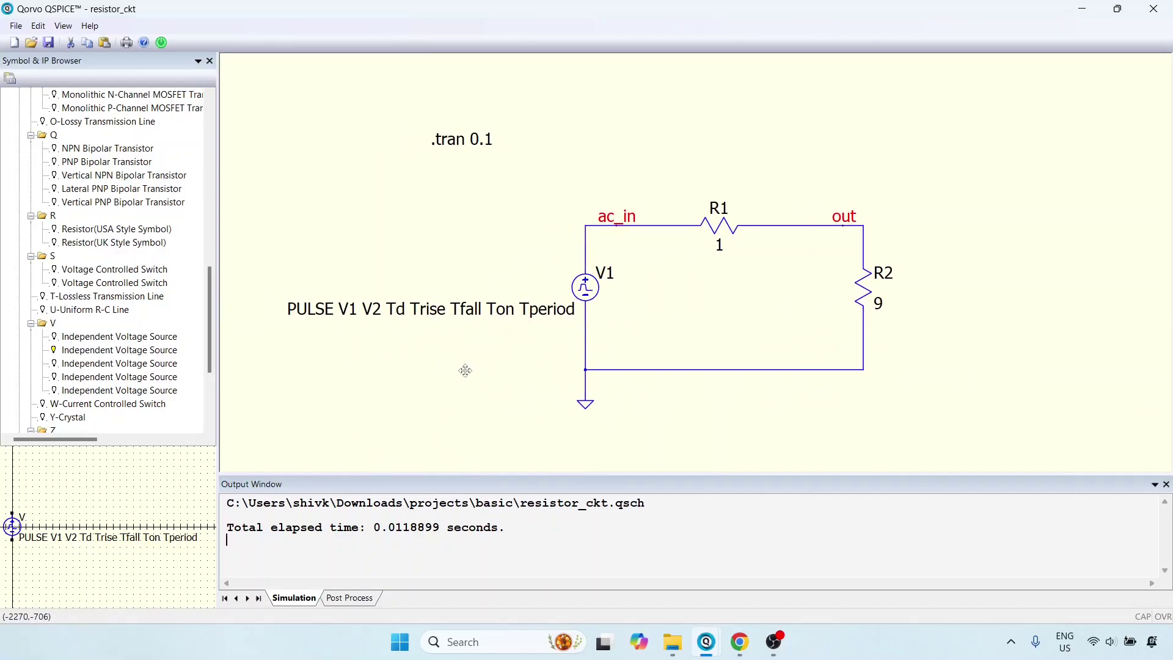
Rotate V1's PULSE parameter text by 90° and place it vertically beside the source.
right_click(502, 307)
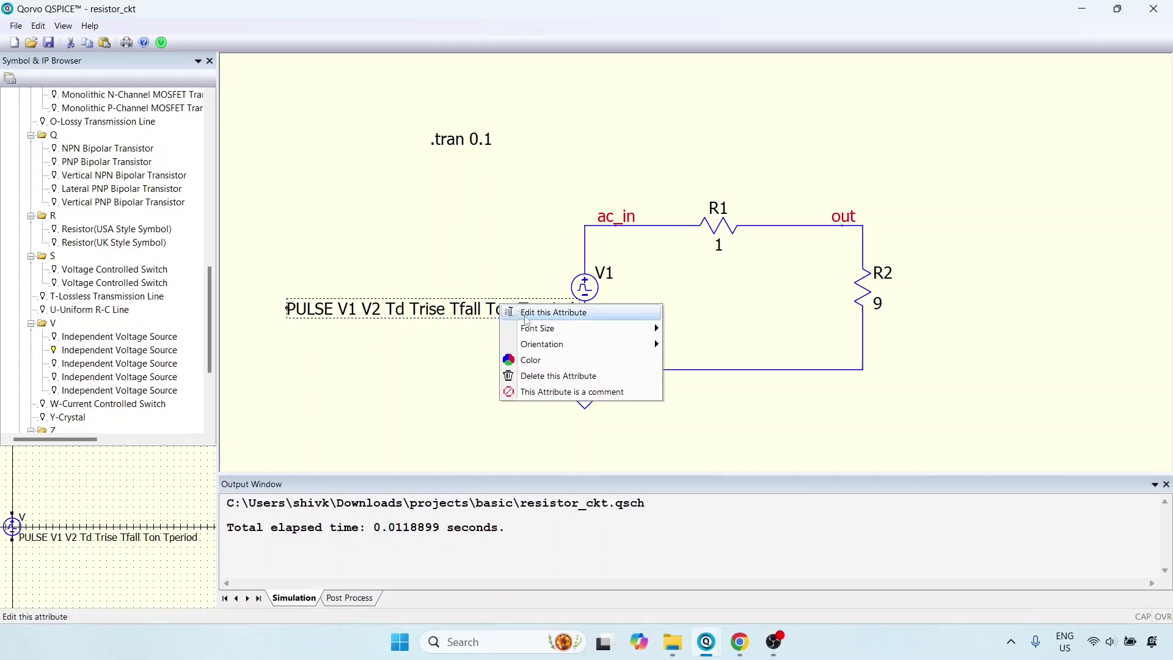
mouse_move(549, 344)
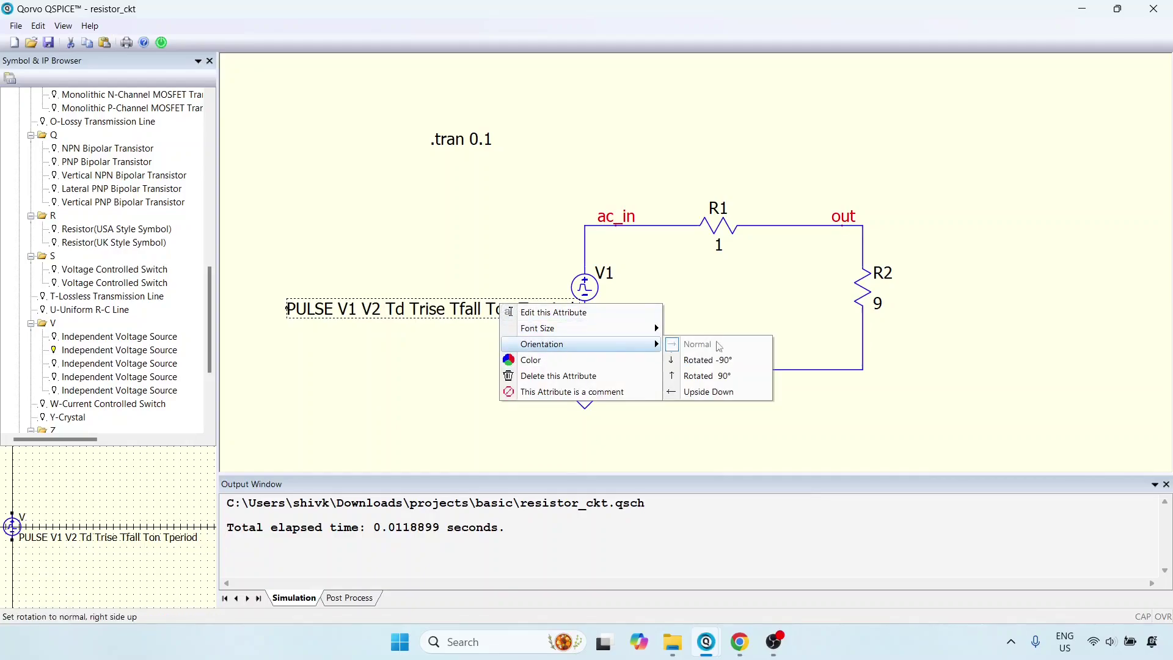
click(701, 375)
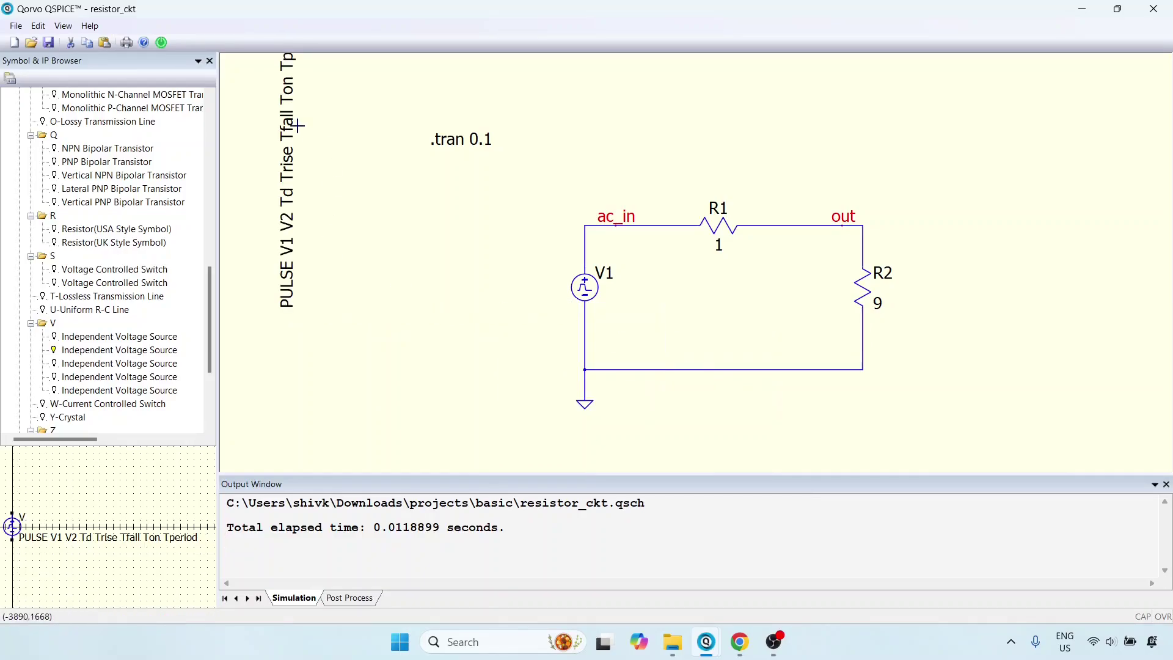
click(549, 286)
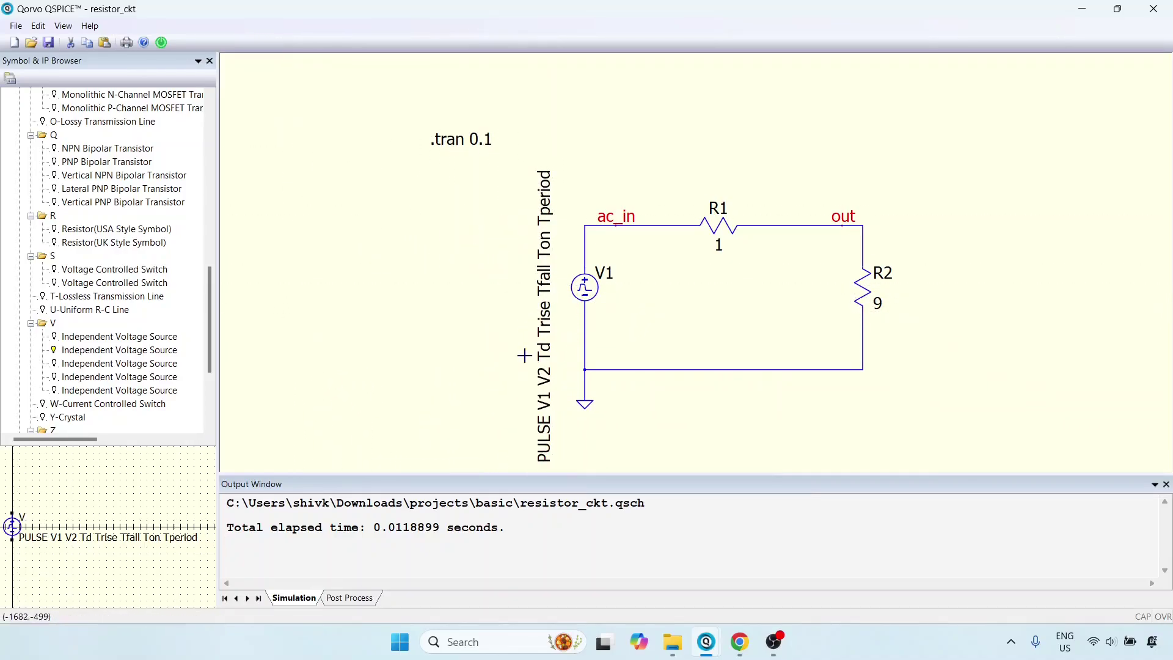
Set the PULSE parameter text back to normal orientation and reposition it to the left of V1.
right_click(540, 318)
mouse_move(647, 357)
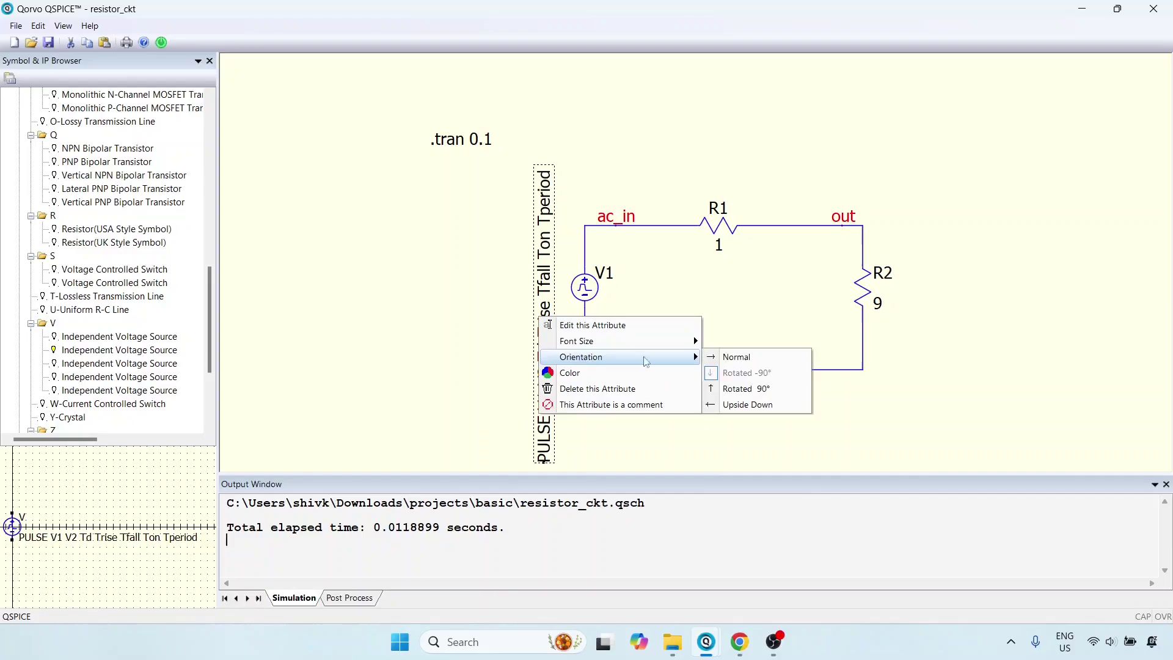
click(736, 356)
click(607, 518)
drag(684, 467, 420, 320)
click(419, 320)
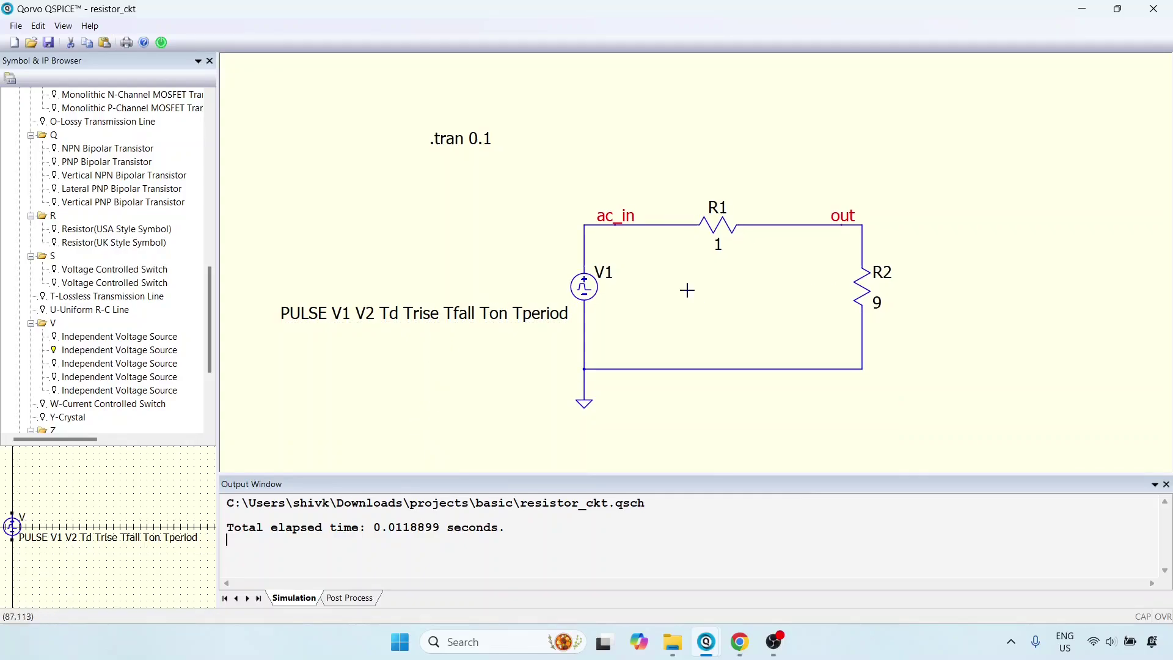
Open the help file page for V1 and find the Pulse Voltage Source parameter table.
right_click(583, 295)
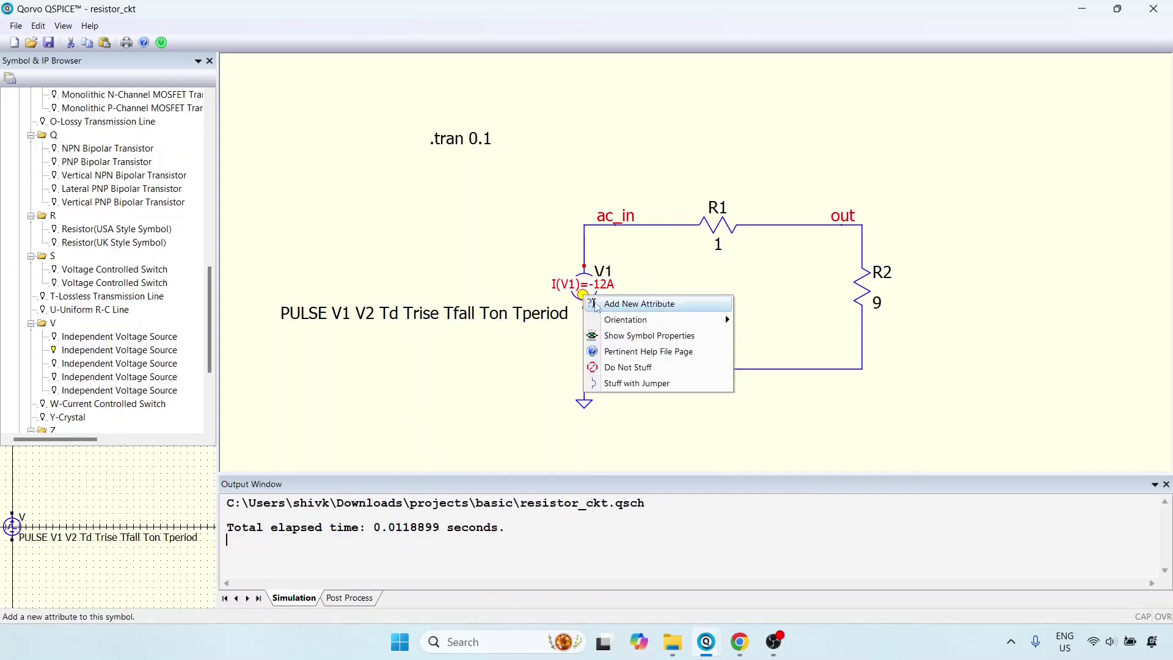
click(640, 351)
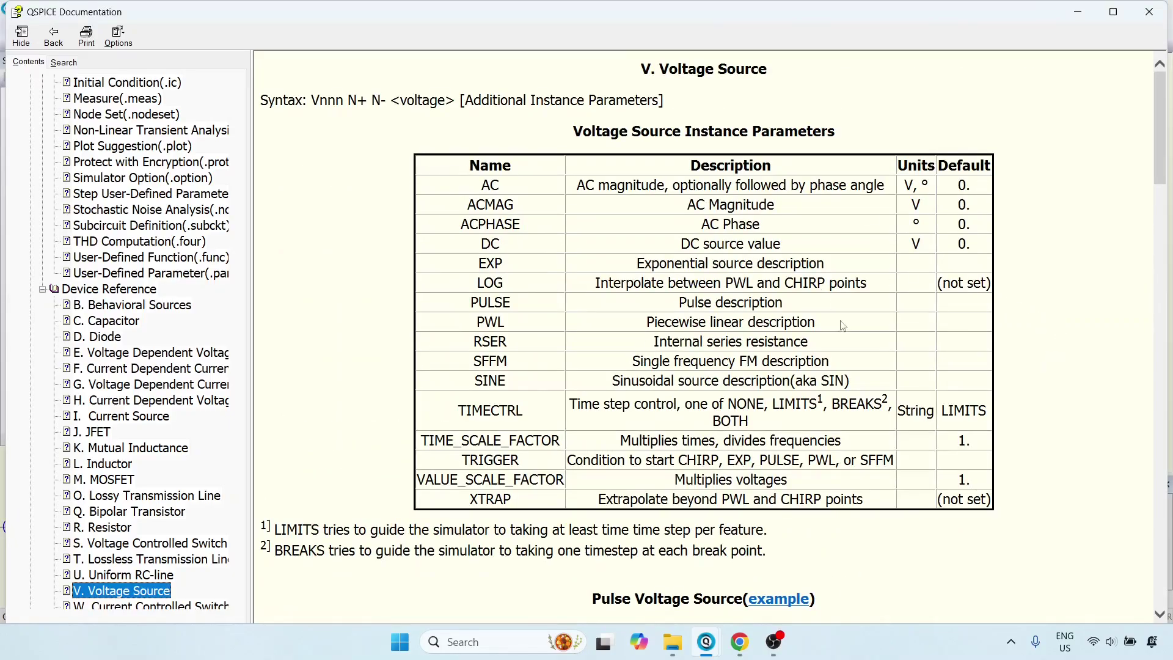
scroll(843, 320, down, 5)
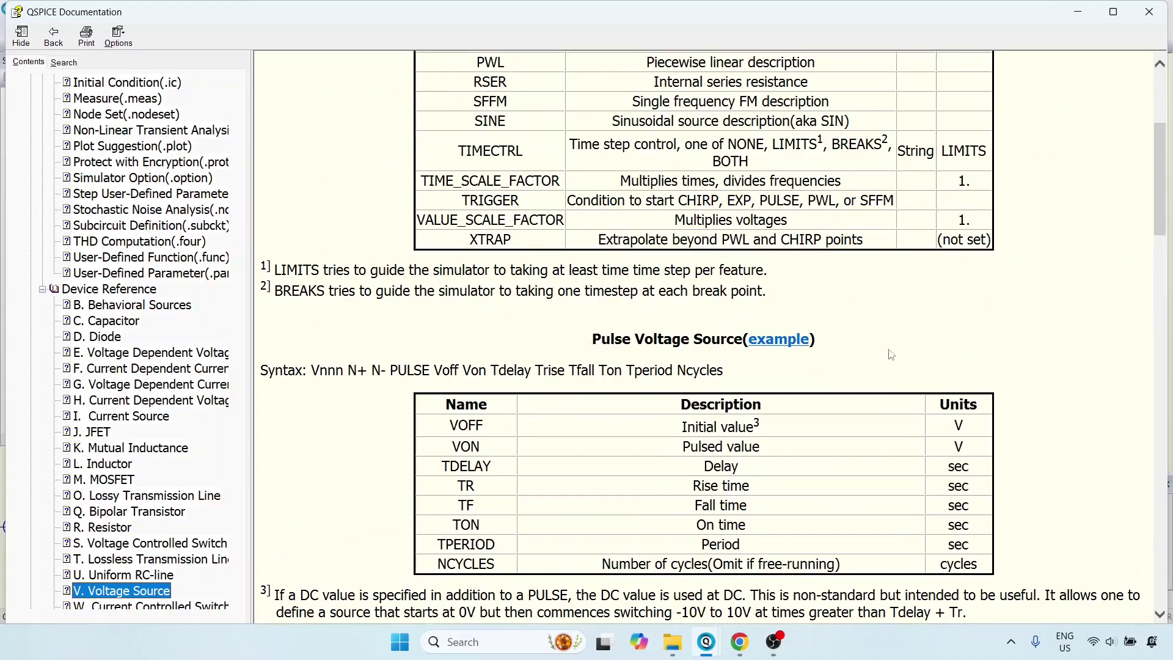
scroll(941, 349, down, 3)
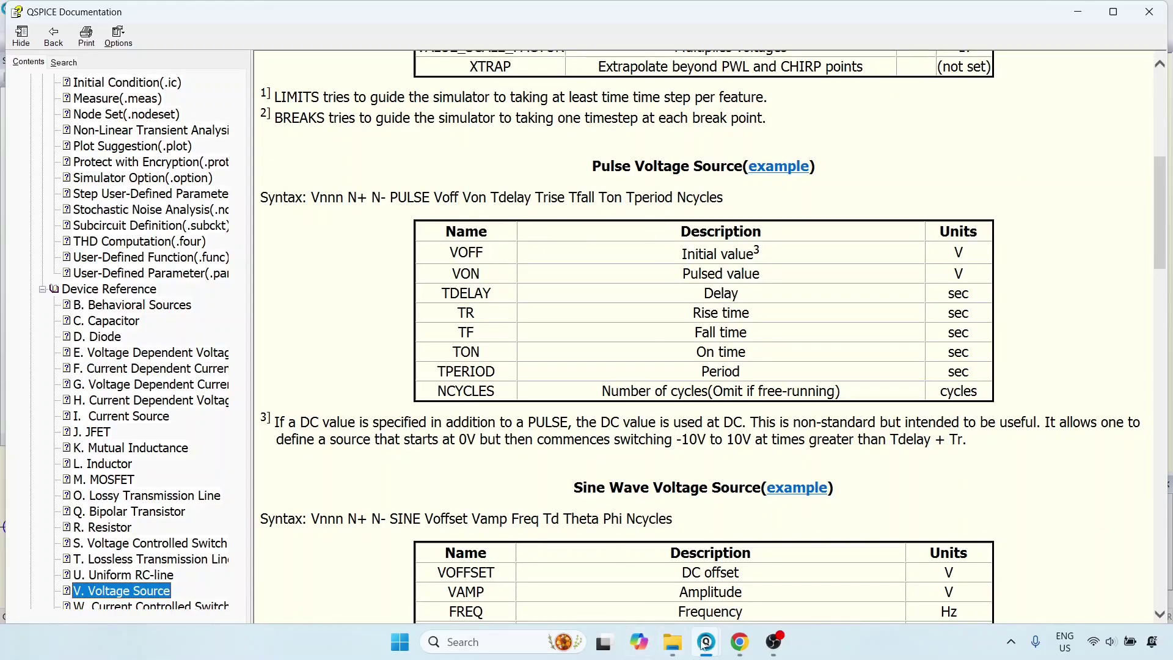
Compare the V1 and V2 parameters in the schematic's PULSE text with the VOFF and VON descriptions in the documentation.
mouse_move(706, 641)
click(672, 599)
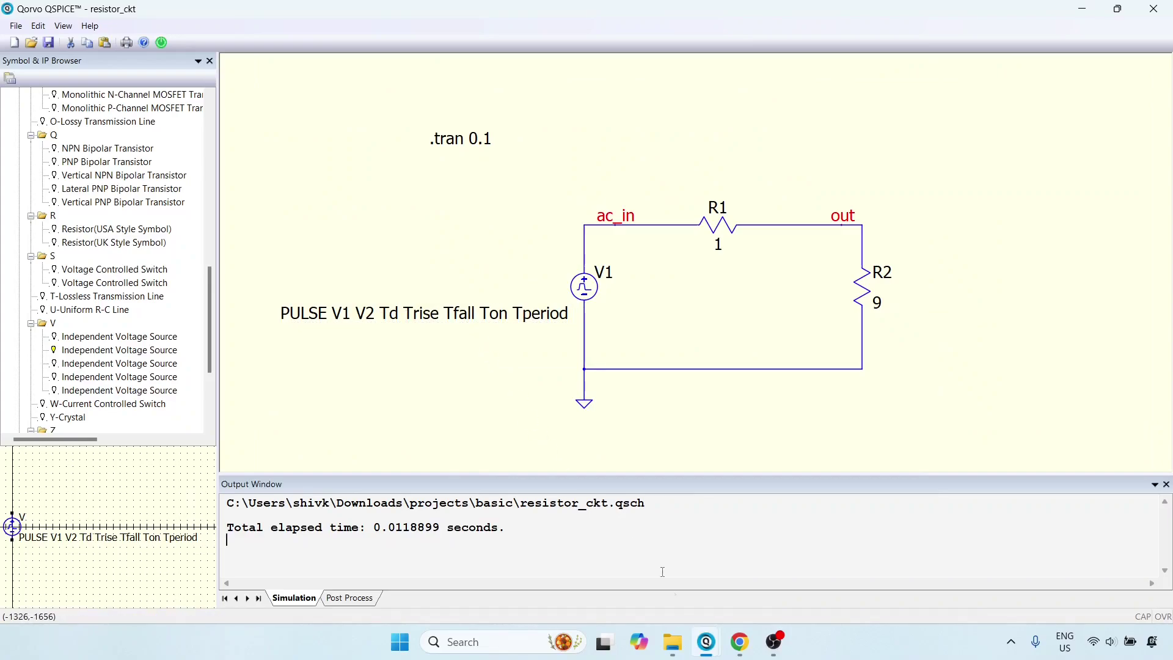
mouse_move(706, 641)
click(771, 546)
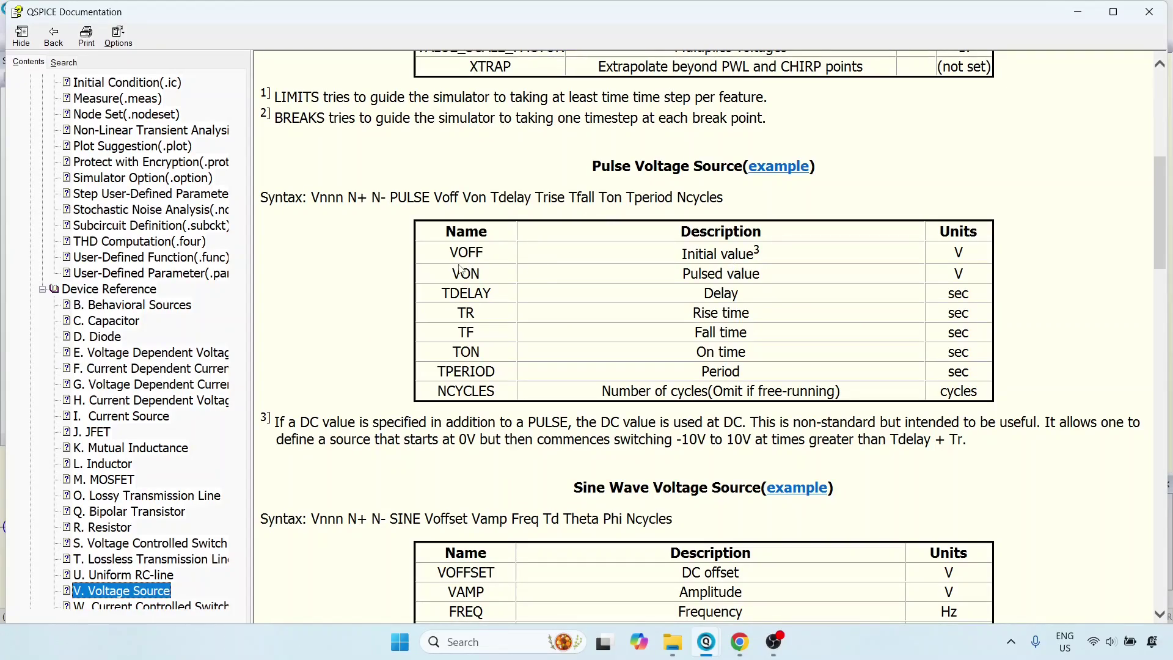
mouse_move(706, 641)
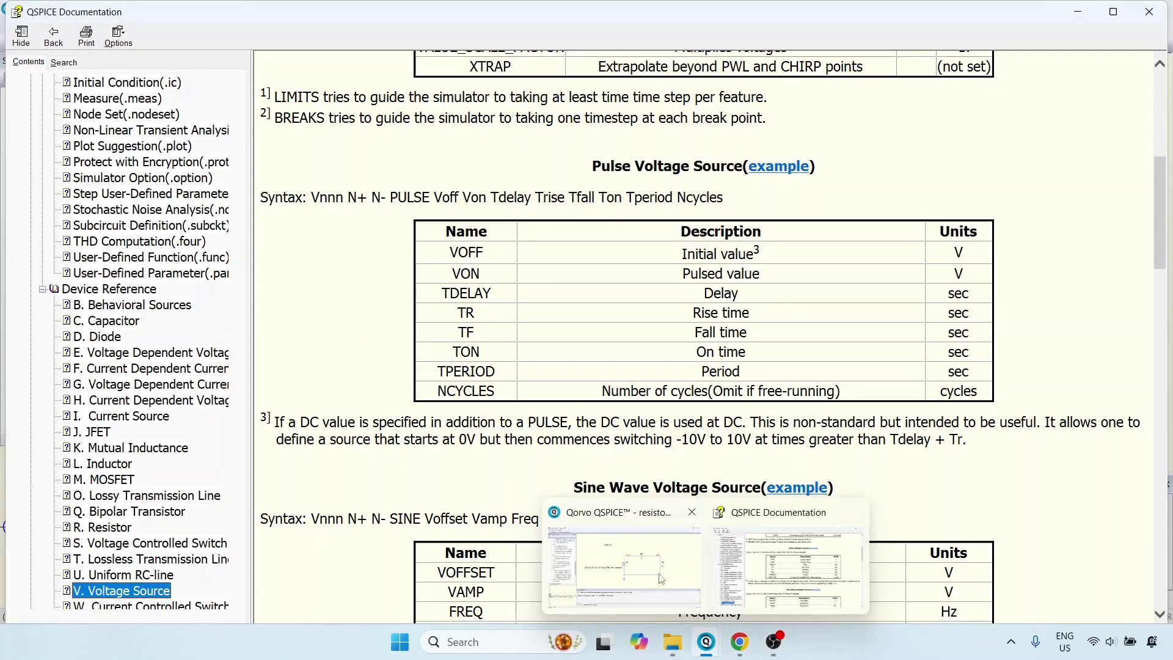
click(613, 524)
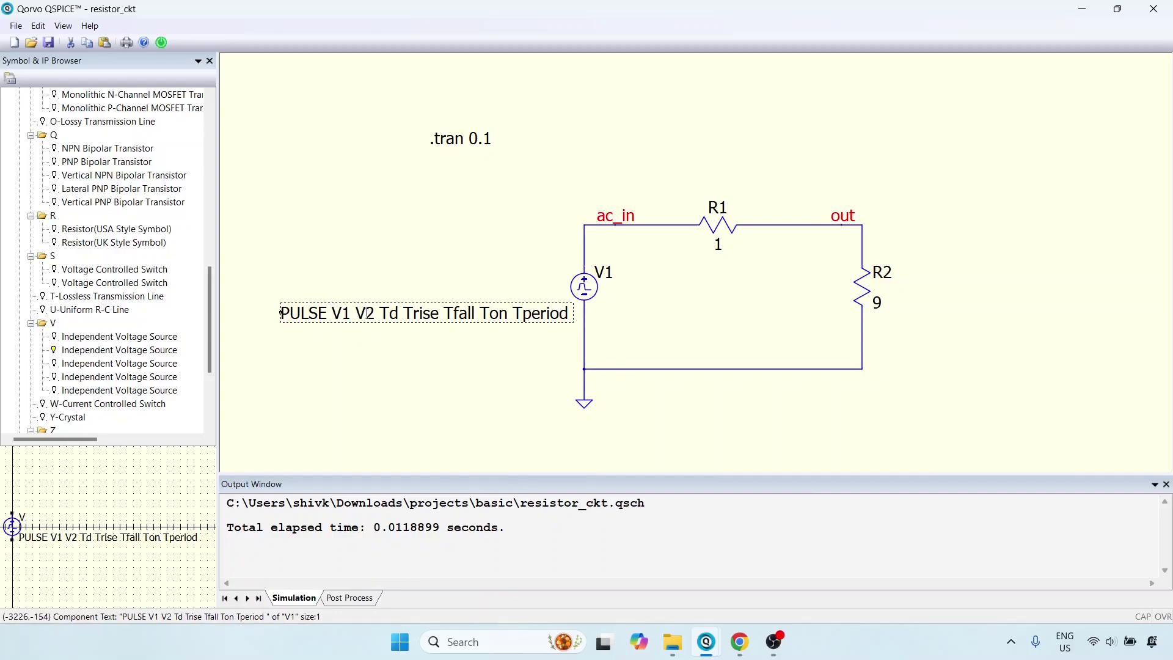
mouse_move(704, 640)
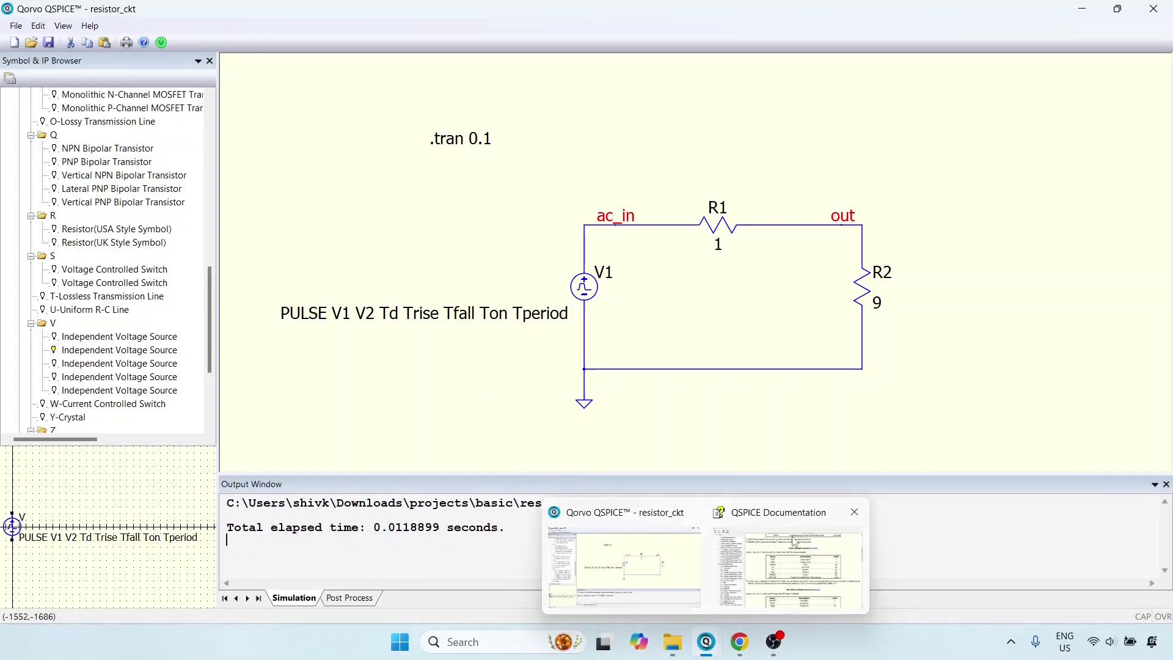
click(788, 564)
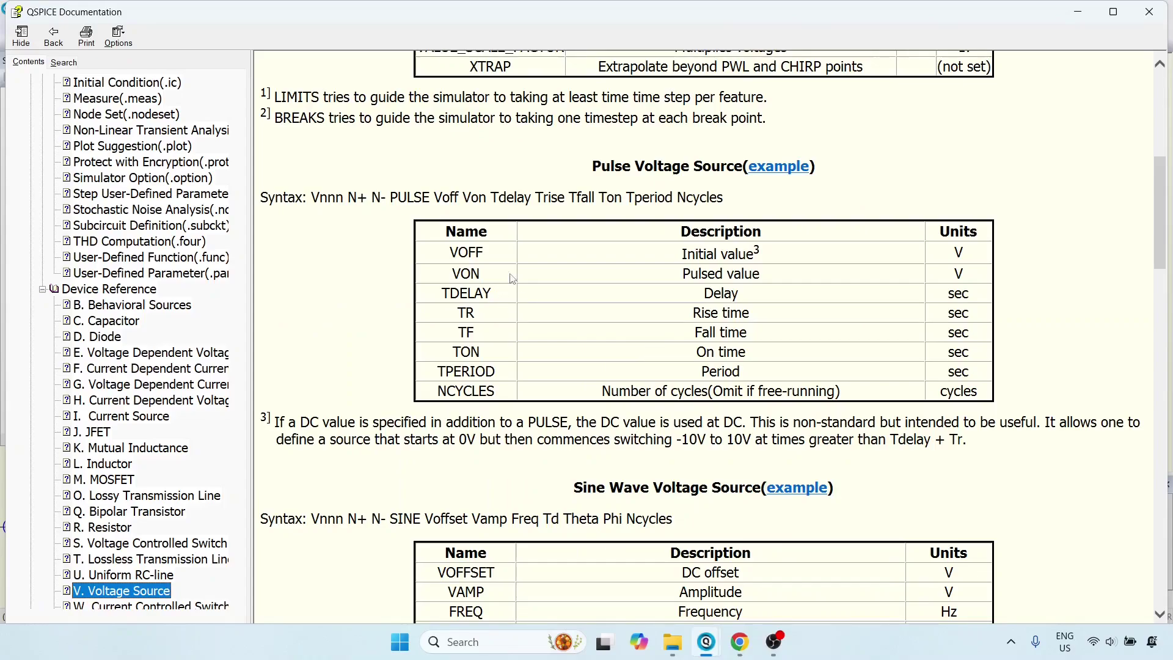
scroll(512, 278, up, 4)
scroll(519, 274, down, 6)
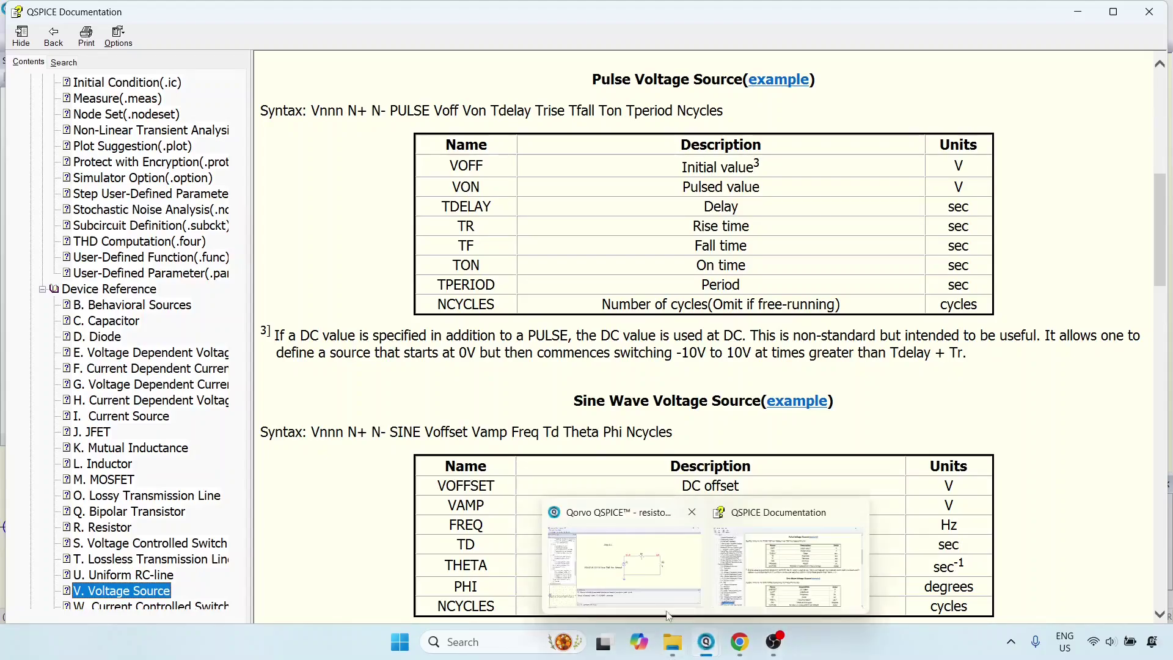
click(616, 568)
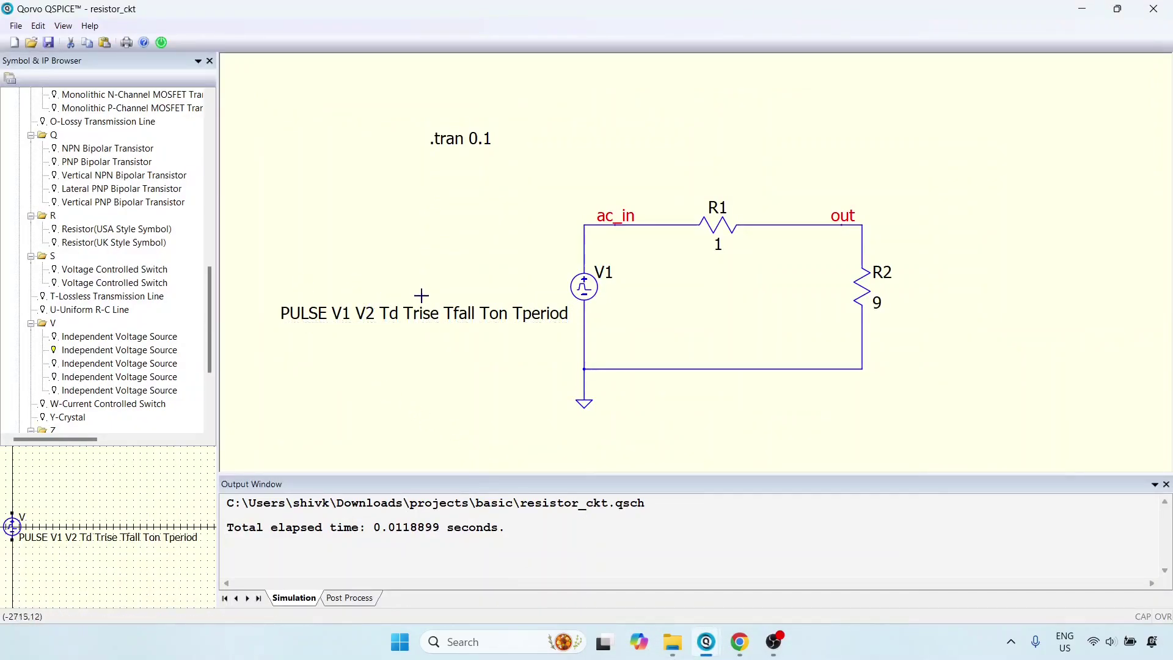
Compare the PULSE parameters in V1's schematic text with the Pulse Voltage Source table in the documentation, including the TON row.
click(788, 559)
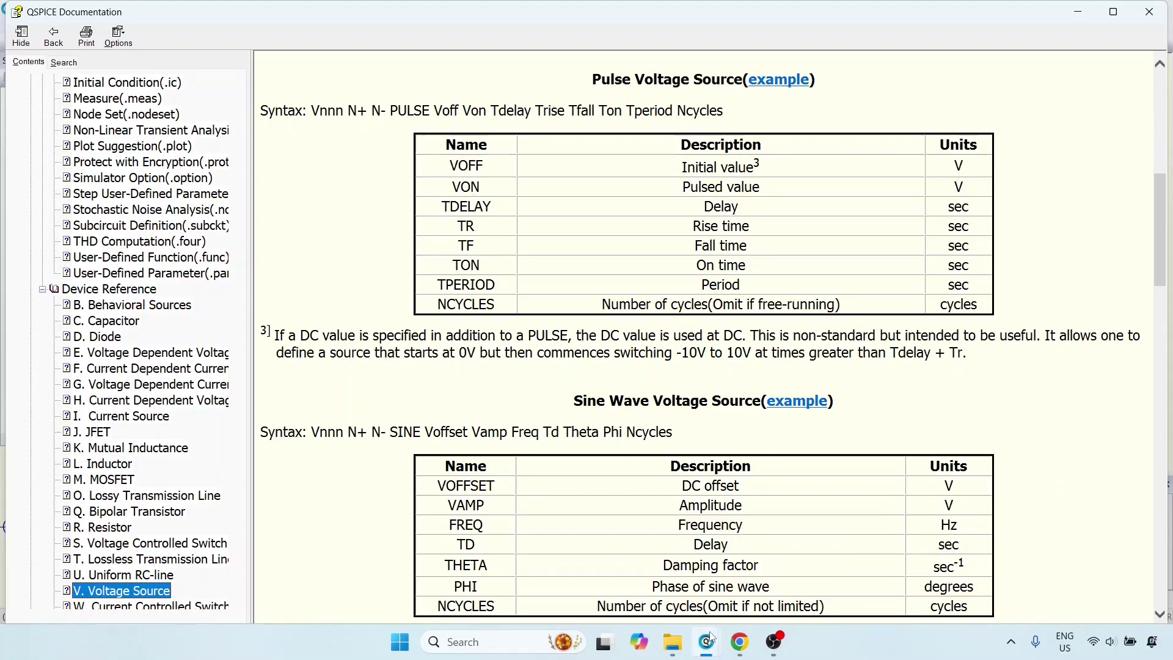
mouse_move(706, 641)
click(590, 568)
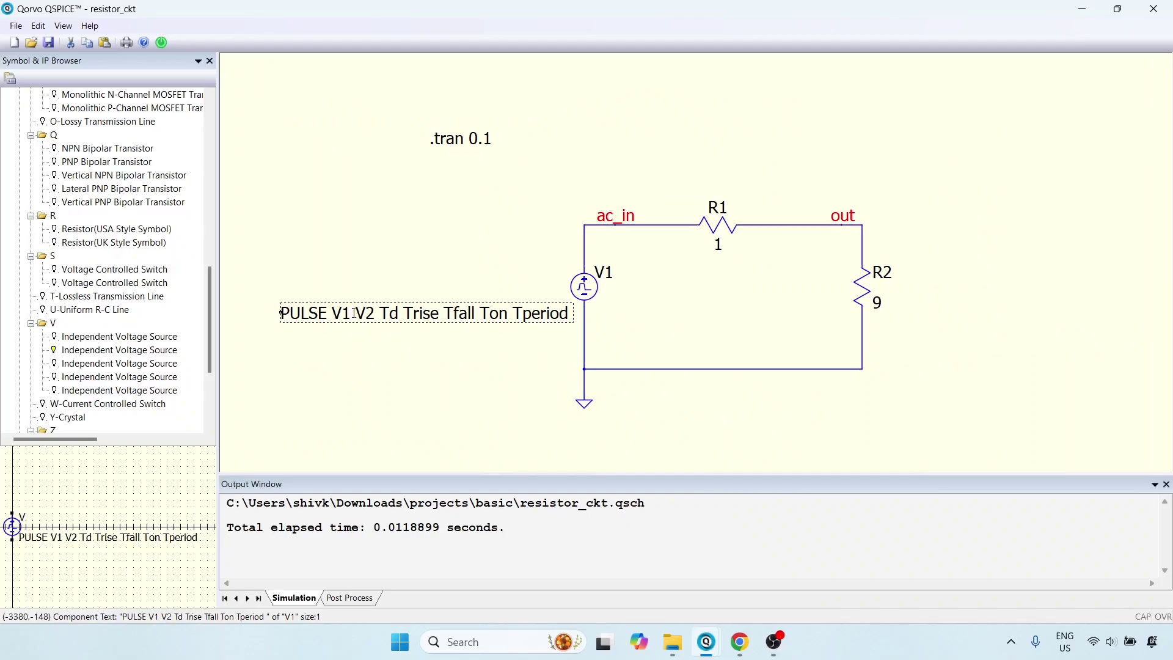
mouse_move(706, 641)
click(734, 530)
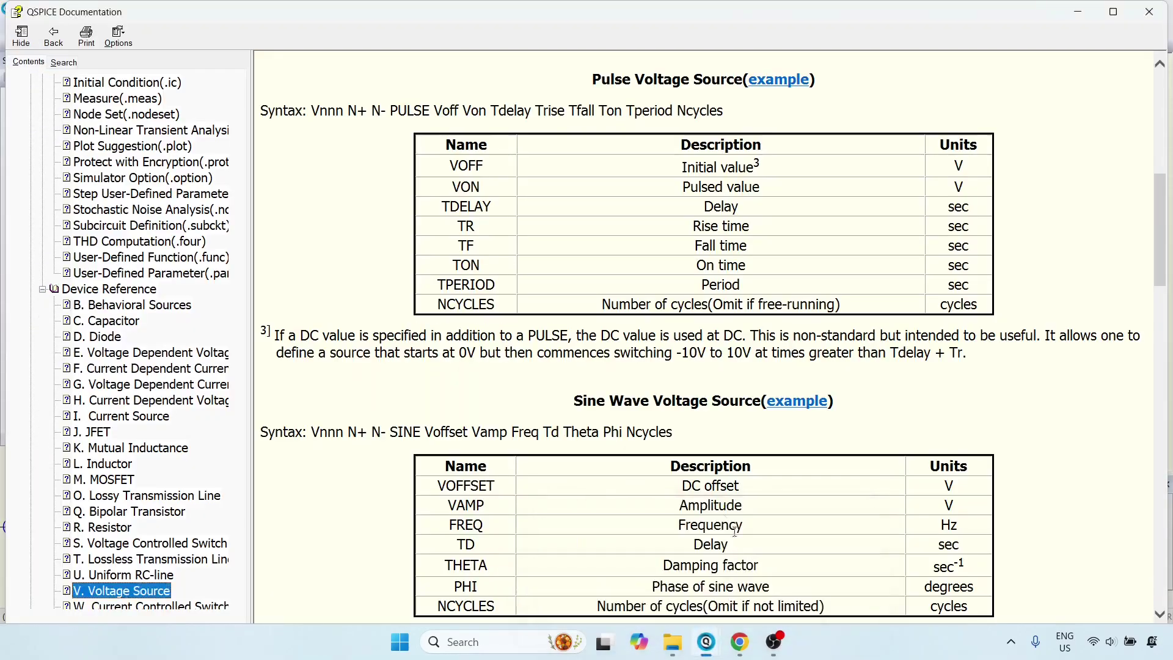
drag(455, 264, 482, 265)
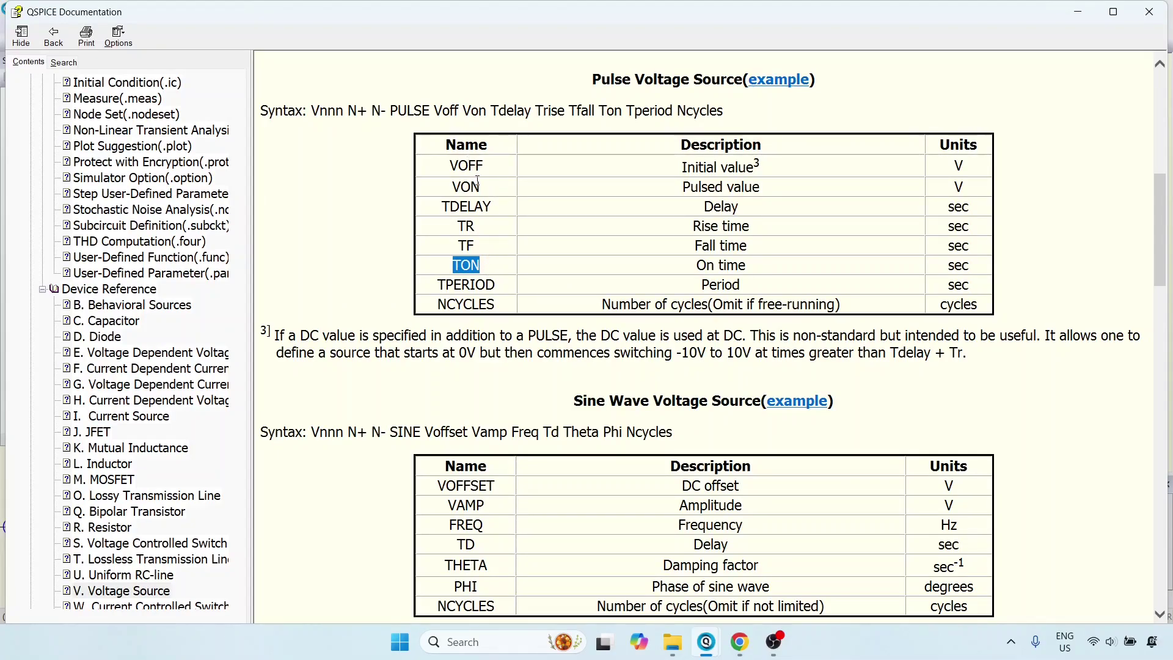
mouse_move(706, 641)
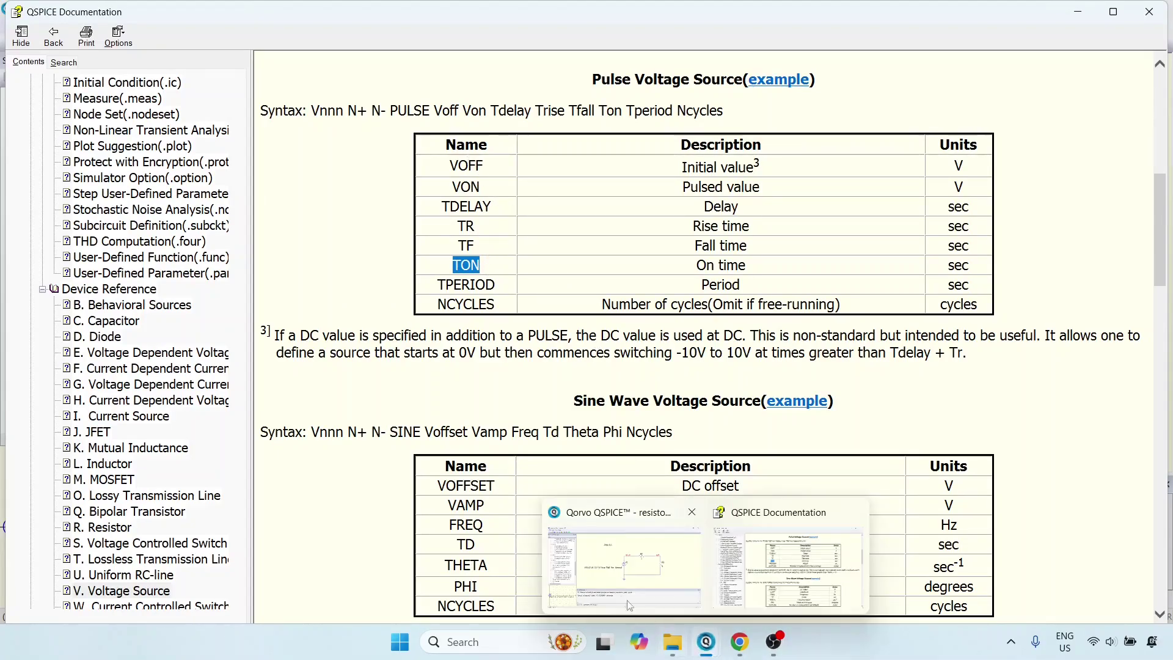
click(616, 568)
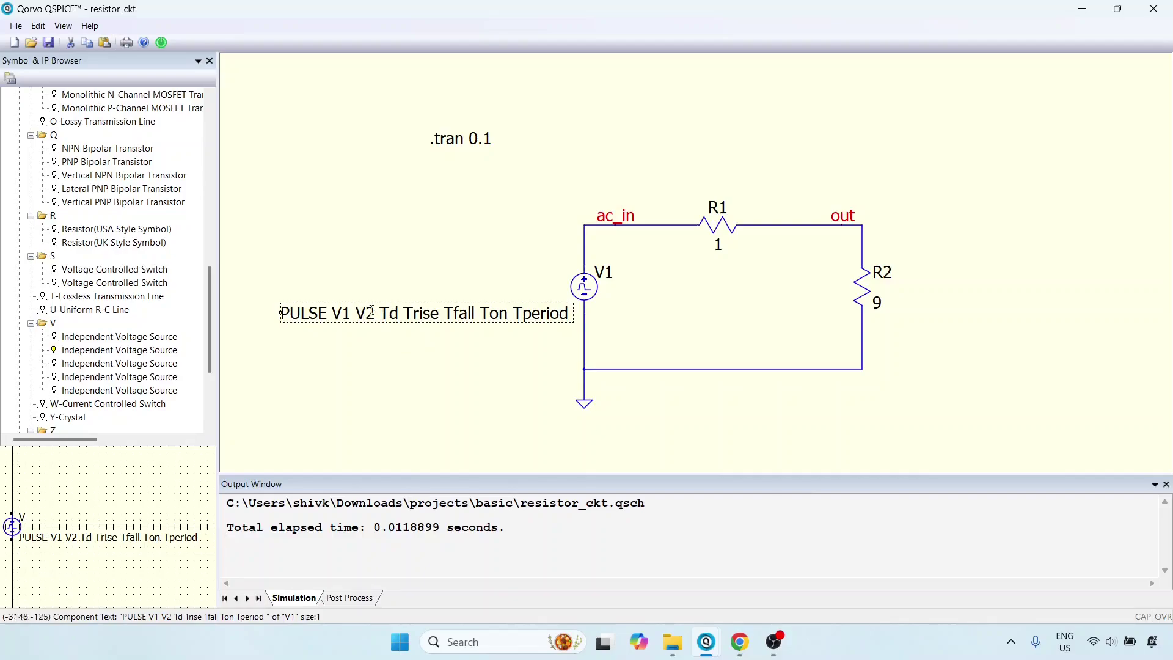
mouse_move(674, 648)
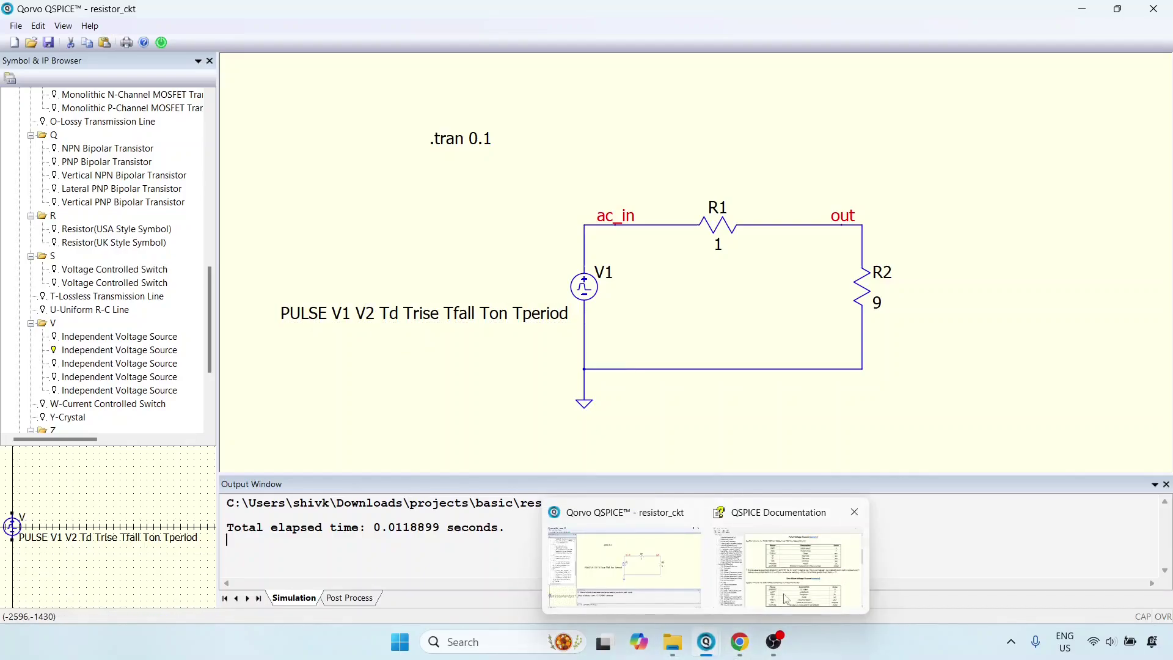
click(793, 563)
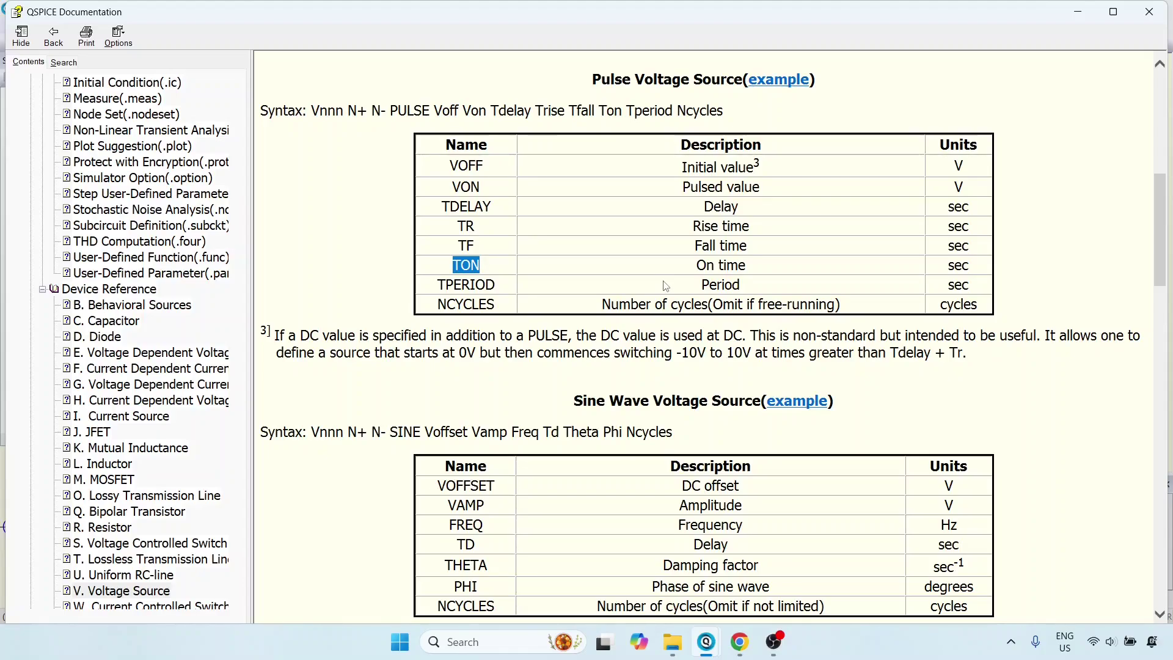
Return to the schematic and replace V1 with 0 and V2 with 10 in the source's PULSE text.
mouse_move(706, 641)
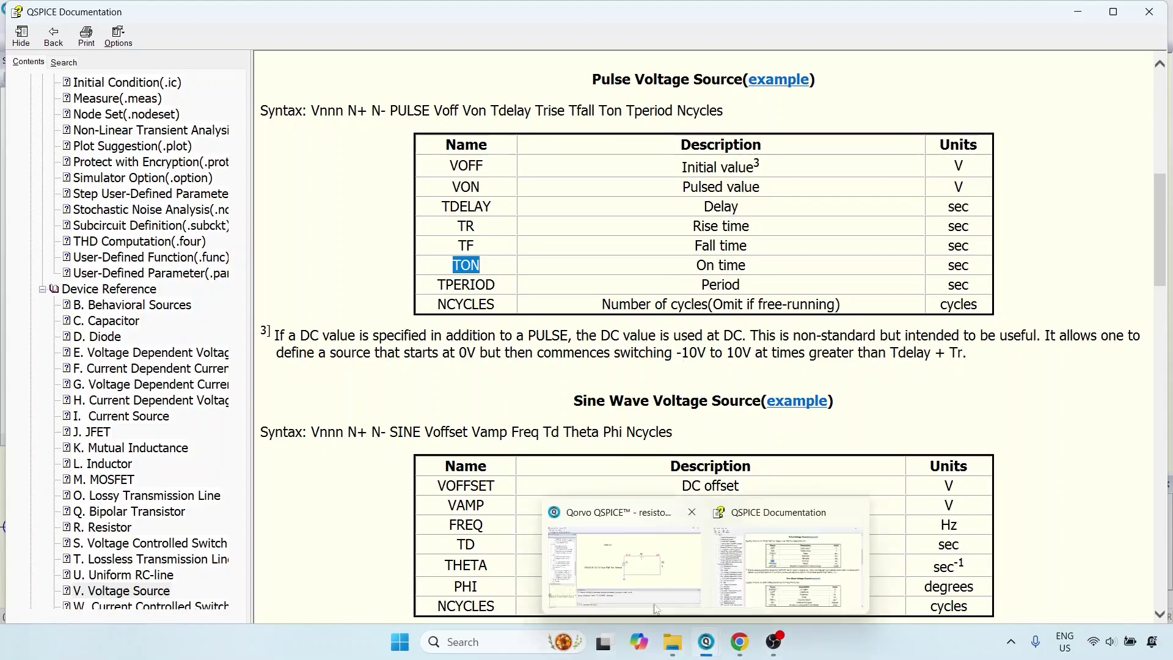
click(628, 563)
click(340, 314)
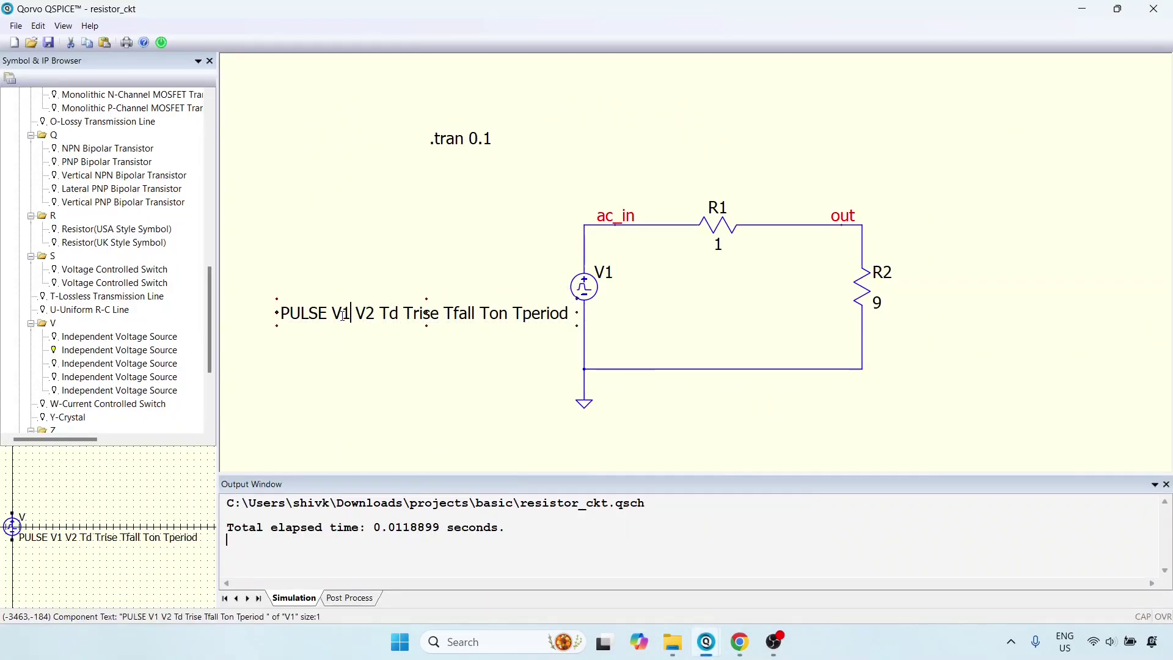
key(BackSpace)
key(BackSpace)
text(0)
key(Right)
key(Right)
key(Right)
key(BackSpace)
key(BackSpace)
text(10)
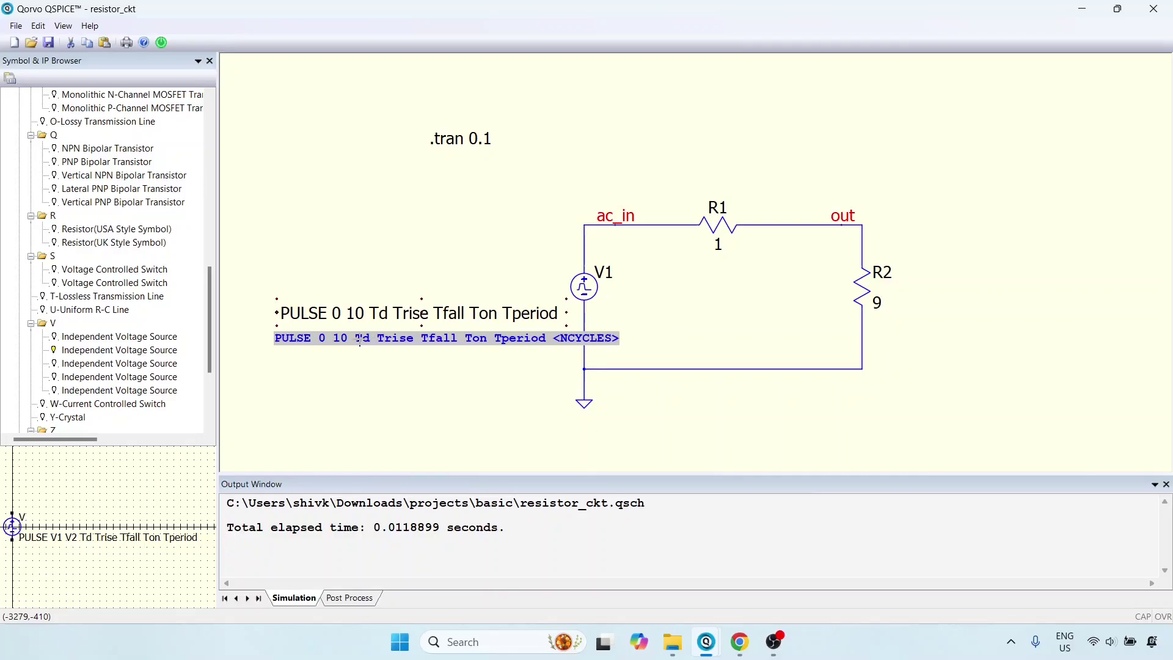
Set the period in the source's PULSE text to 100e-6, replacing the Tperiod placeholder.
key(Right)
key(Right)
key(Right)
key(Right)
key(Right)
key(Right)
key(Right)
key(Right)
key(Right)
key(Right)
key(Right)
key(Right)
key(Right)
key(Right)
key(Right)
key(Delete)
key(Delete)
key(Delete)
key(Delete)
key(Delete)
key(Delete)
key(Delete)
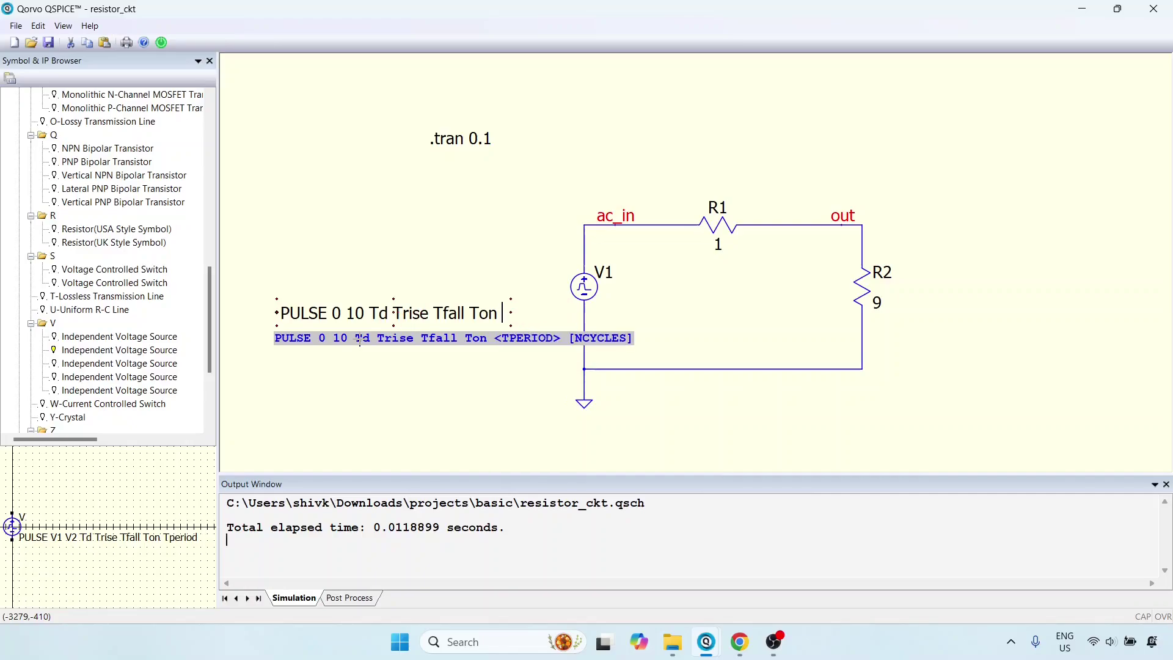
text(10)
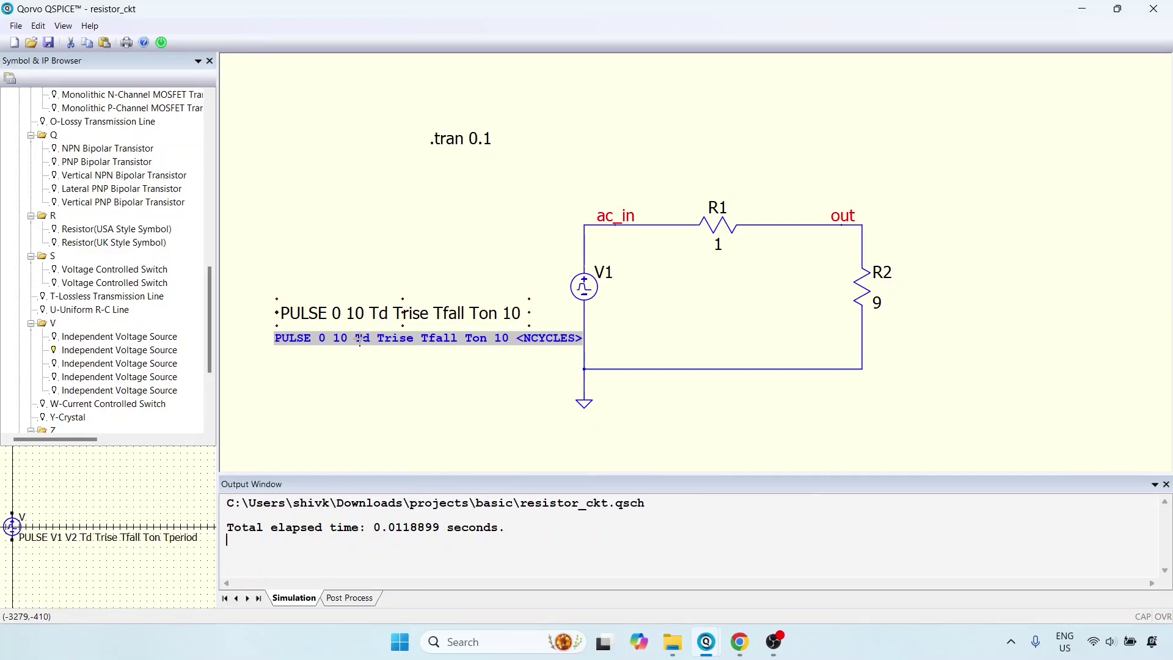
text(0e-6)
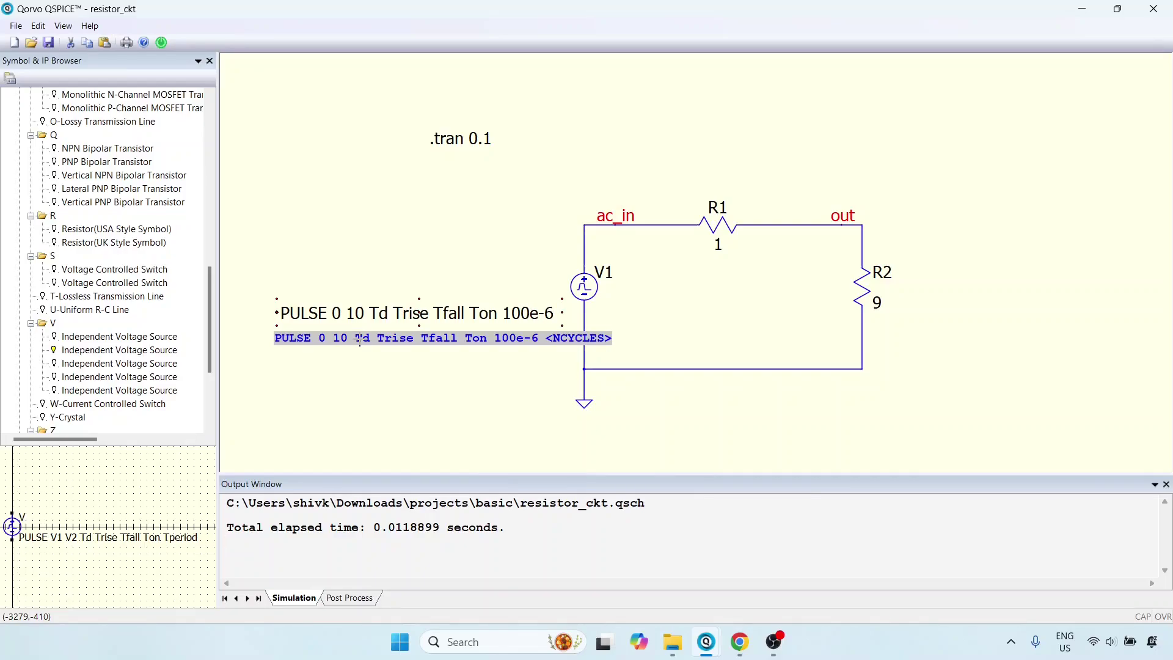
Set the delay in the PULSE text to 0 in place of the Td placeholder.
key(Left)
key(Left)
key(Left)
key(Left)
key(Left)
key(Left)
key(Left)
key(Left)
key(Left)
key(Left)
key(Left)
key(Left)
key(Left)
key(Left)
key(BackSpace)
key(BackSpace)
text(0)
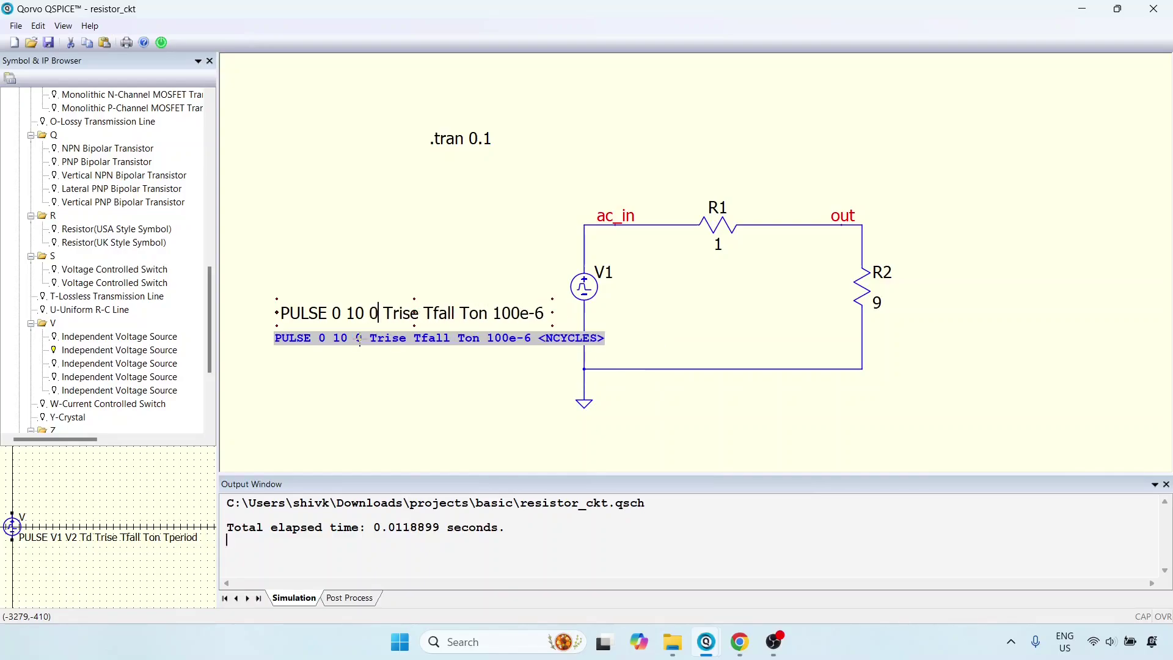
Set both the rise time and the fall time in the PULSE text to 0, replacing Trise and Tfall.
key(Right)
key(Delete)
key(Delete)
key(Delete)
key(Delete)
key(Delete)
text(0)
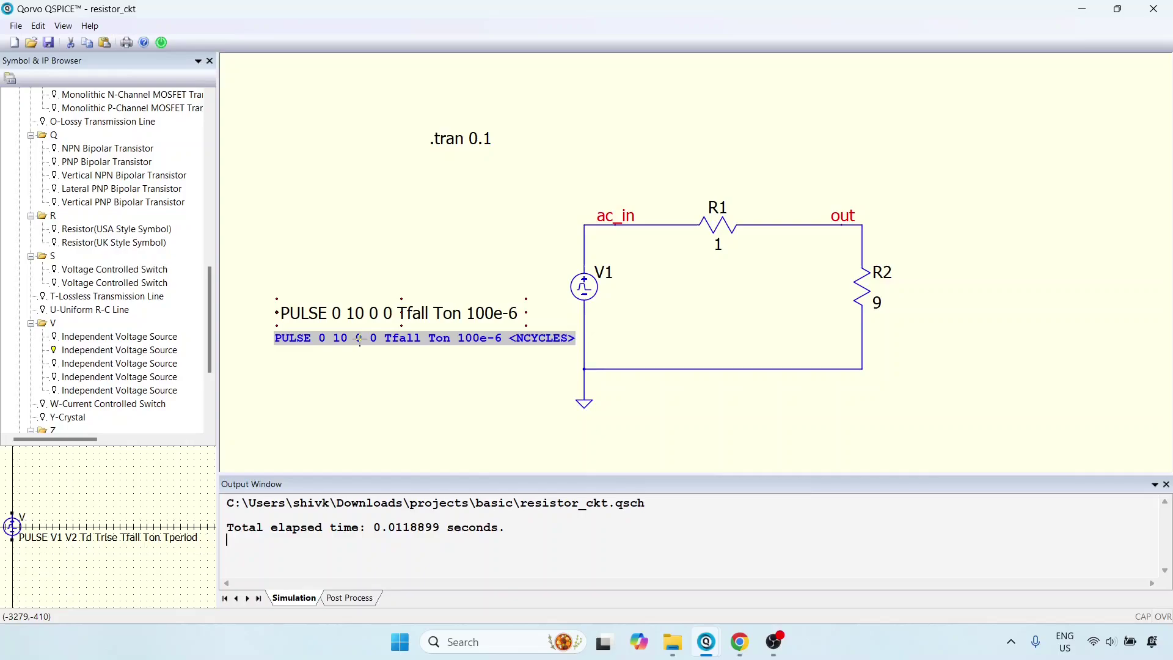
key(Delete)
key(Delete)
key(Delete)
key(Delete)
key(Delete)
key(Delete)
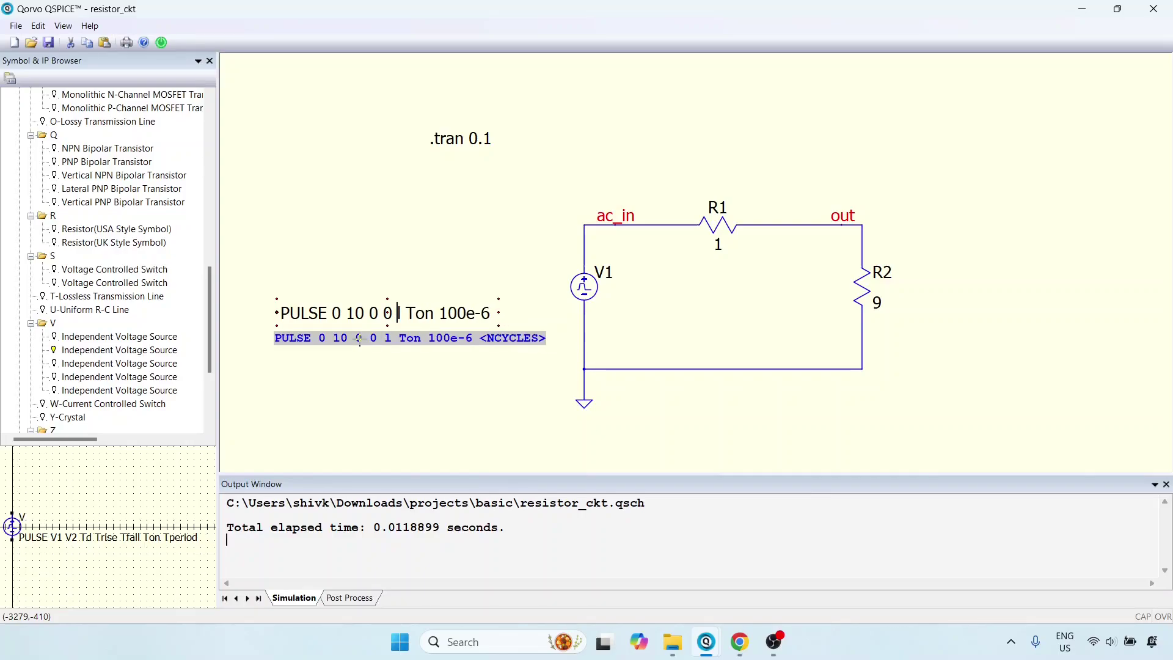
text(0)
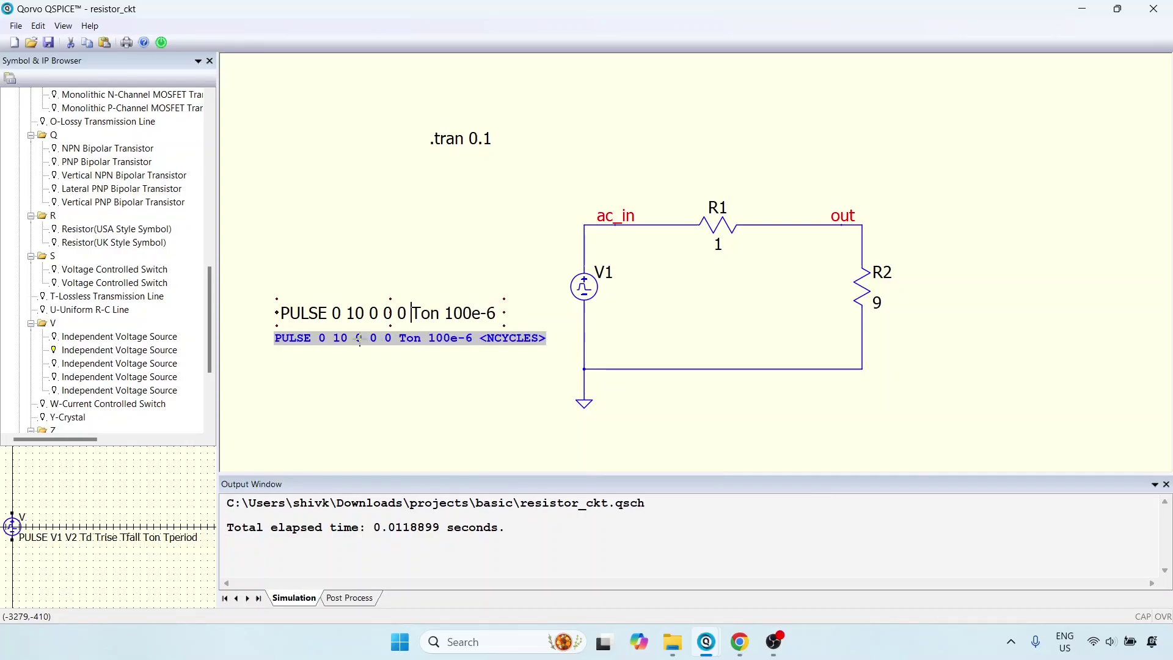
Set the on time in the PULSE text to 40e-6 and move the finished text closer to V1.
key(Delete)
key(Delete)
key(Delete)
key(Delete)
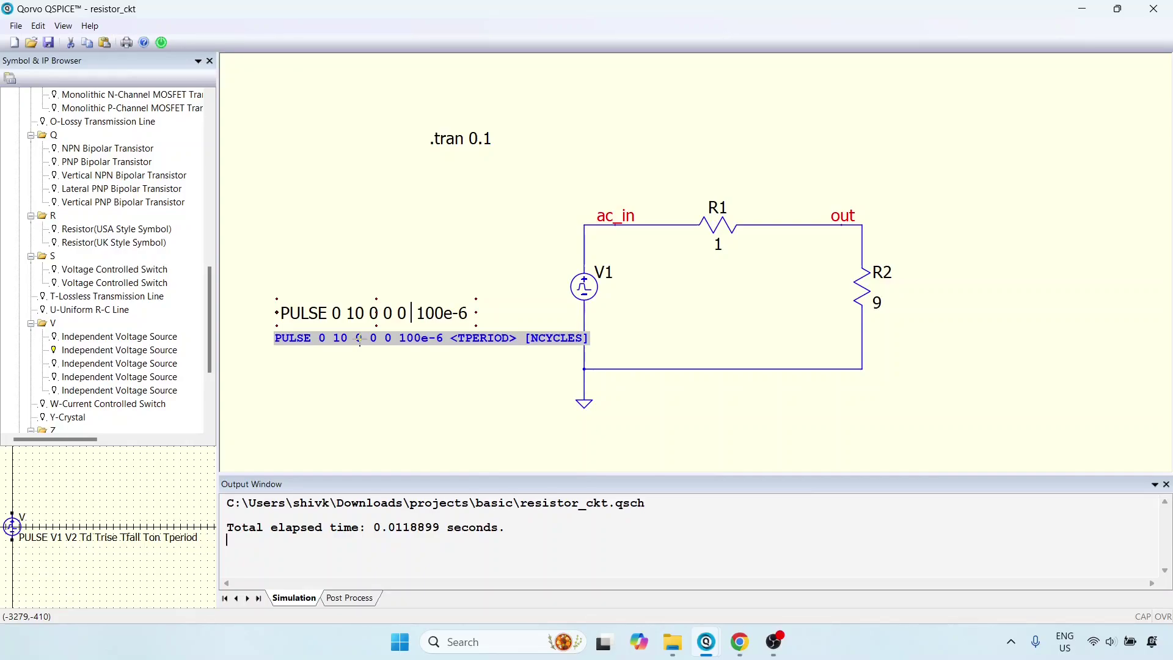
text(40e- )
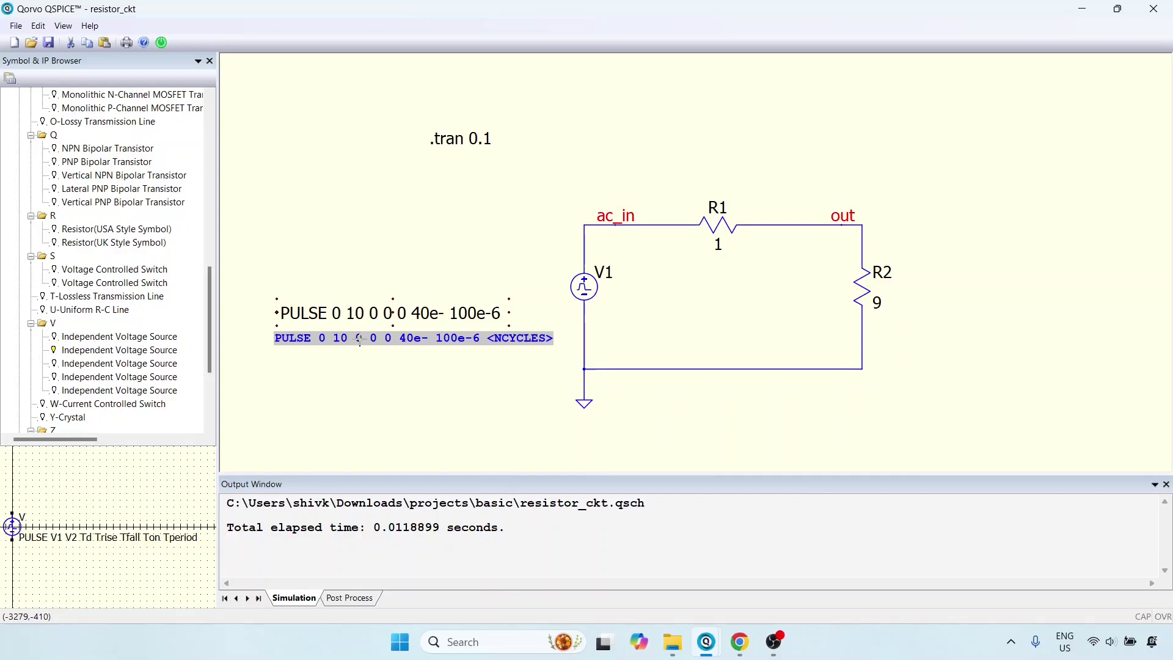
text(6)
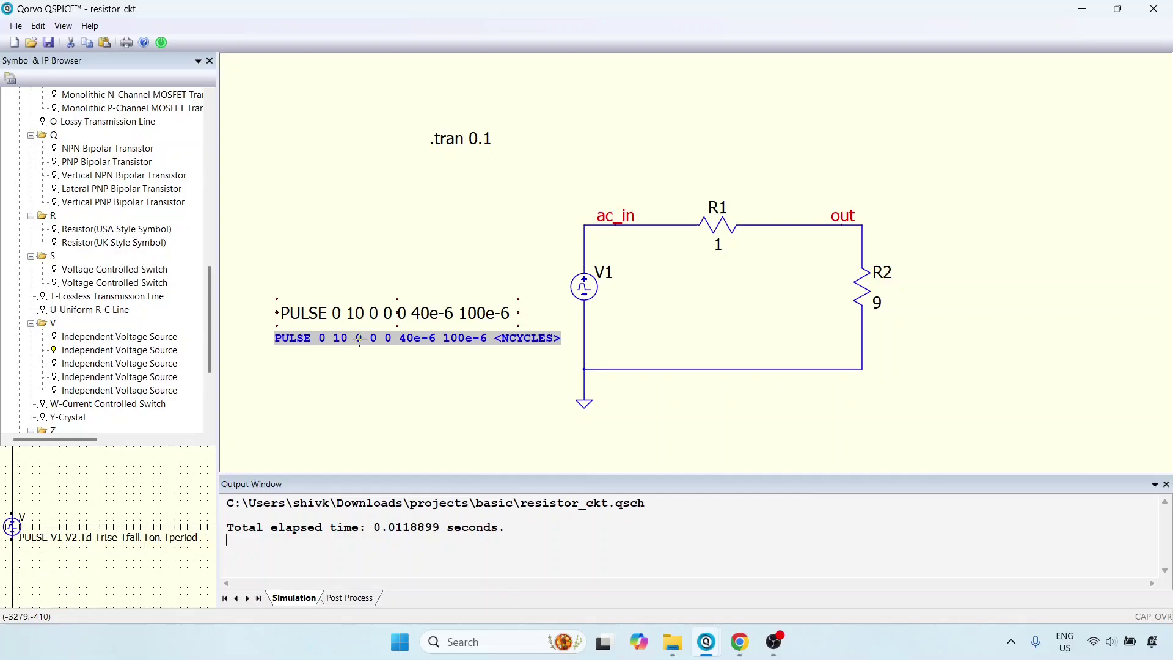
key(Return)
drag(394, 312, 460, 295)
key(Escape)
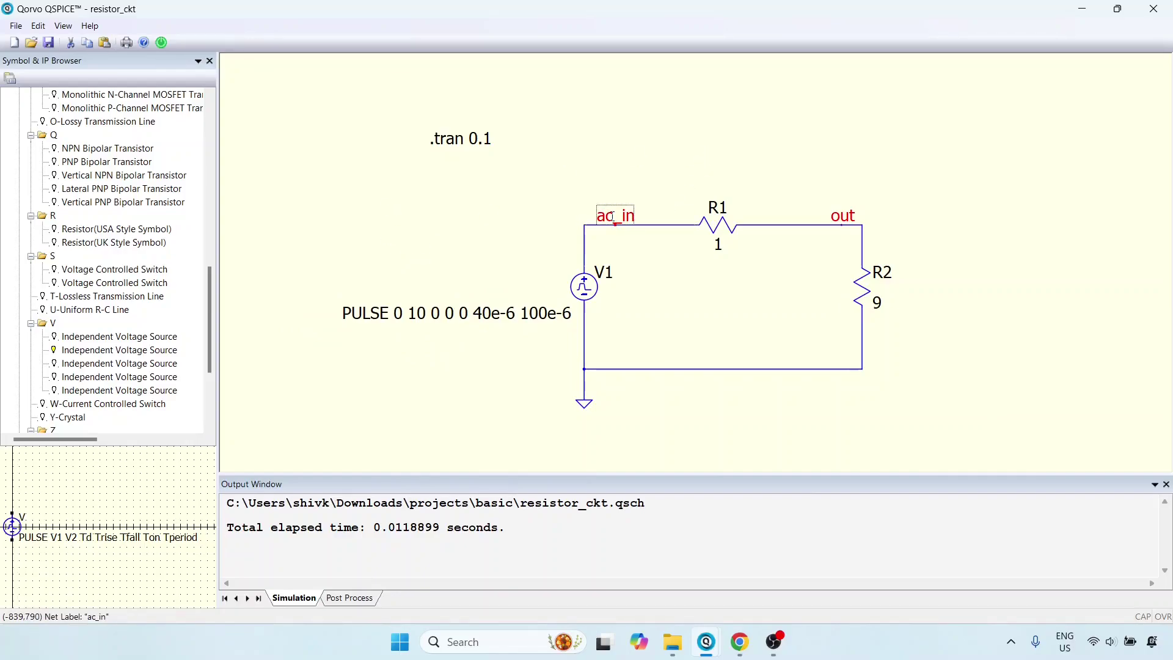
Rename the net label ac_in at the source's output to sw_in.
key(BackSpace)
key(BackSpace)
text(sw)
key(Return)
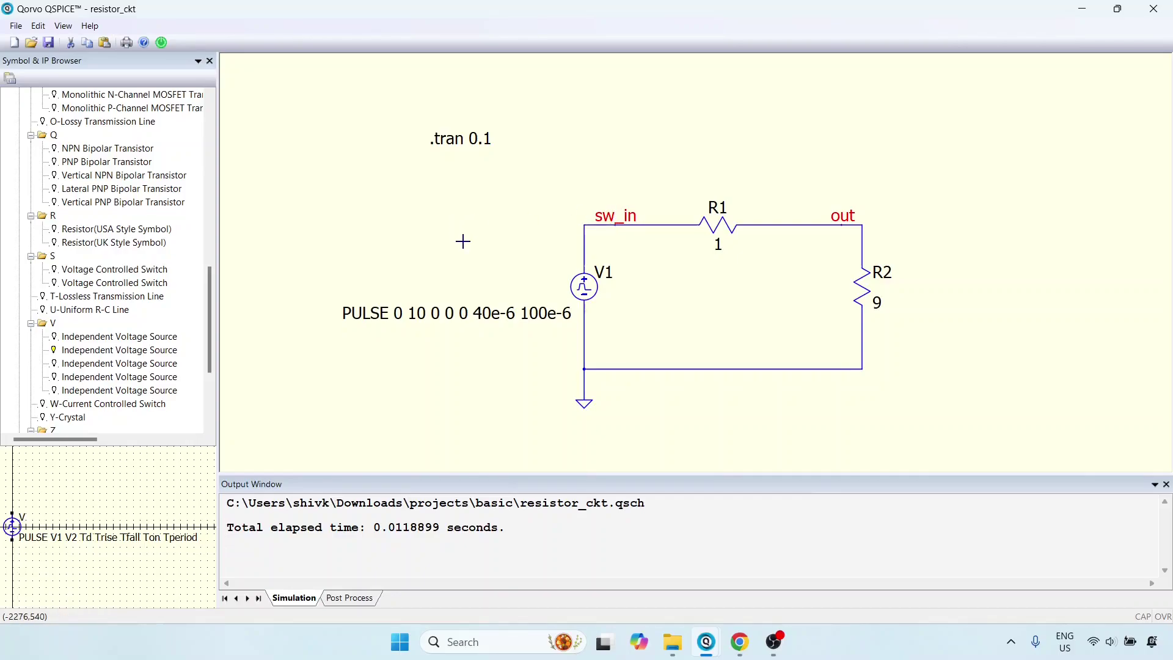
Run the 0.1 s transient simulation and bring the schematic window back, maximized.
right_click(438, 181)
click(448, 189)
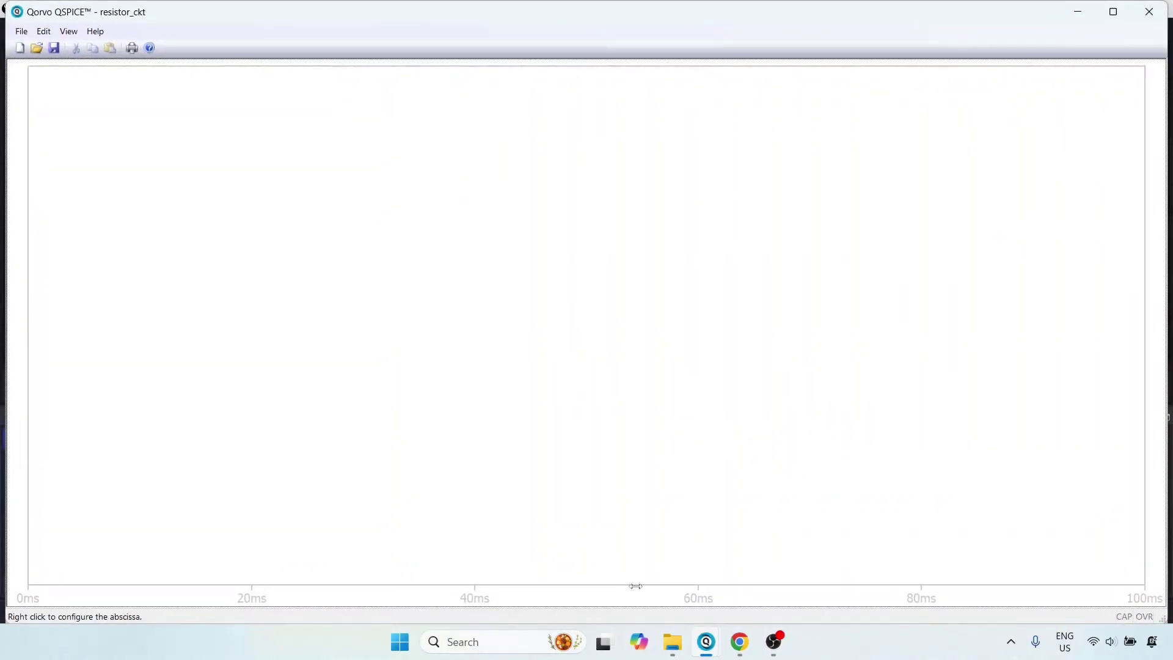
mouse_move(705, 641)
click(465, 561)
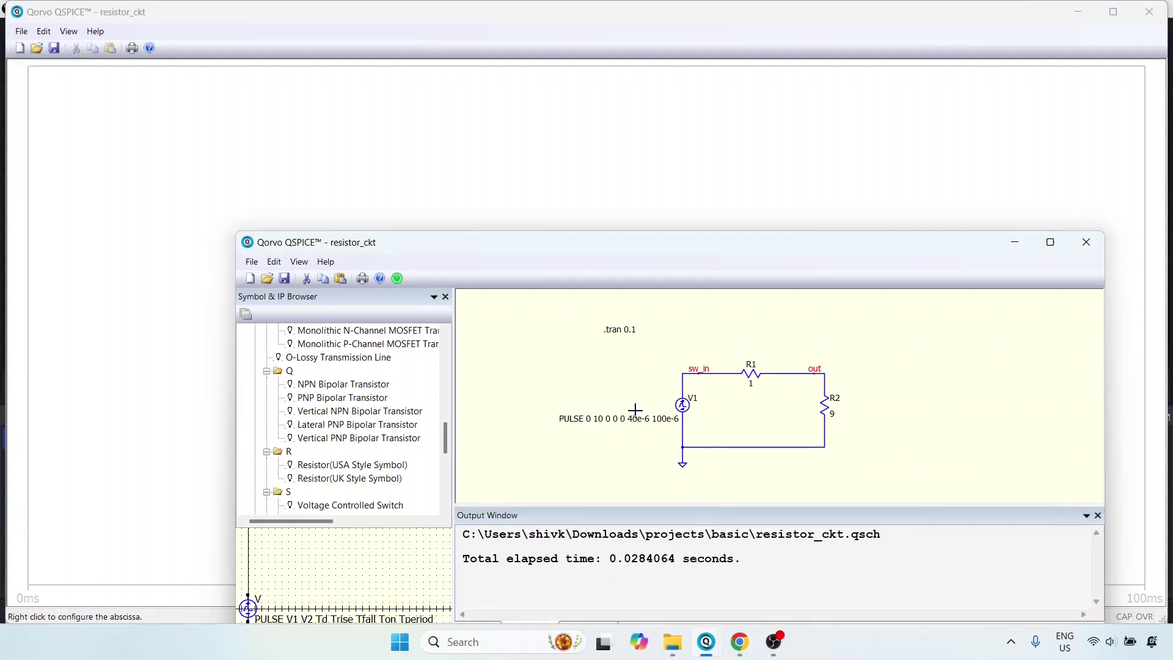
click(1050, 242)
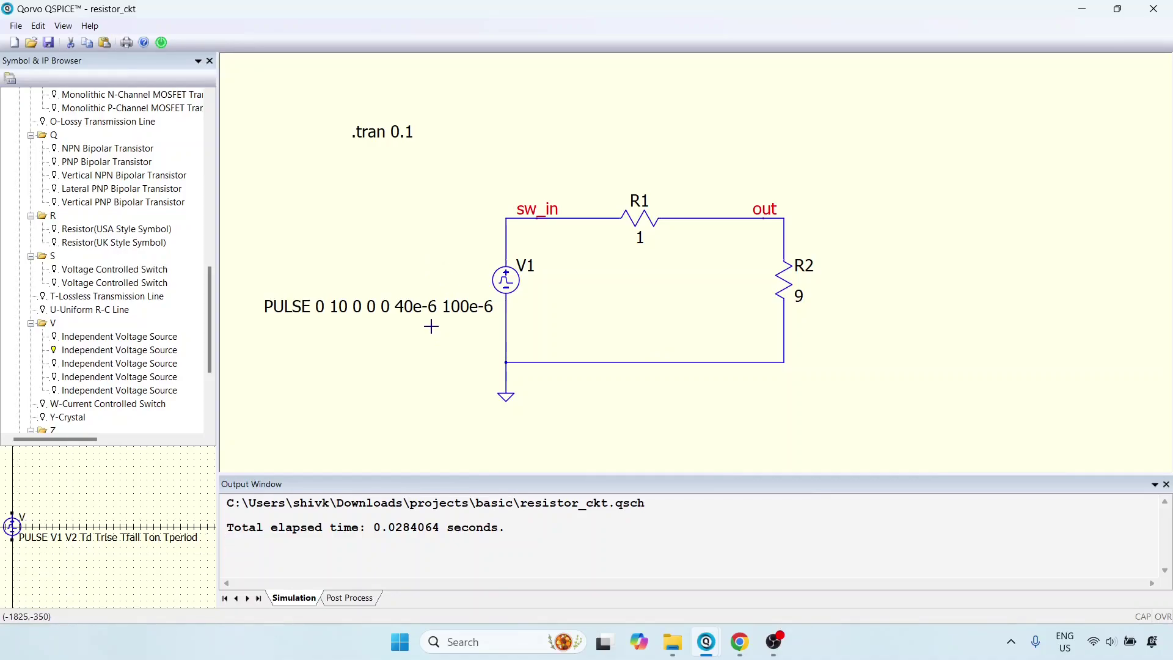
Switch to the waveform window and plot V(out) and V(sw_in).
mouse_move(706, 641)
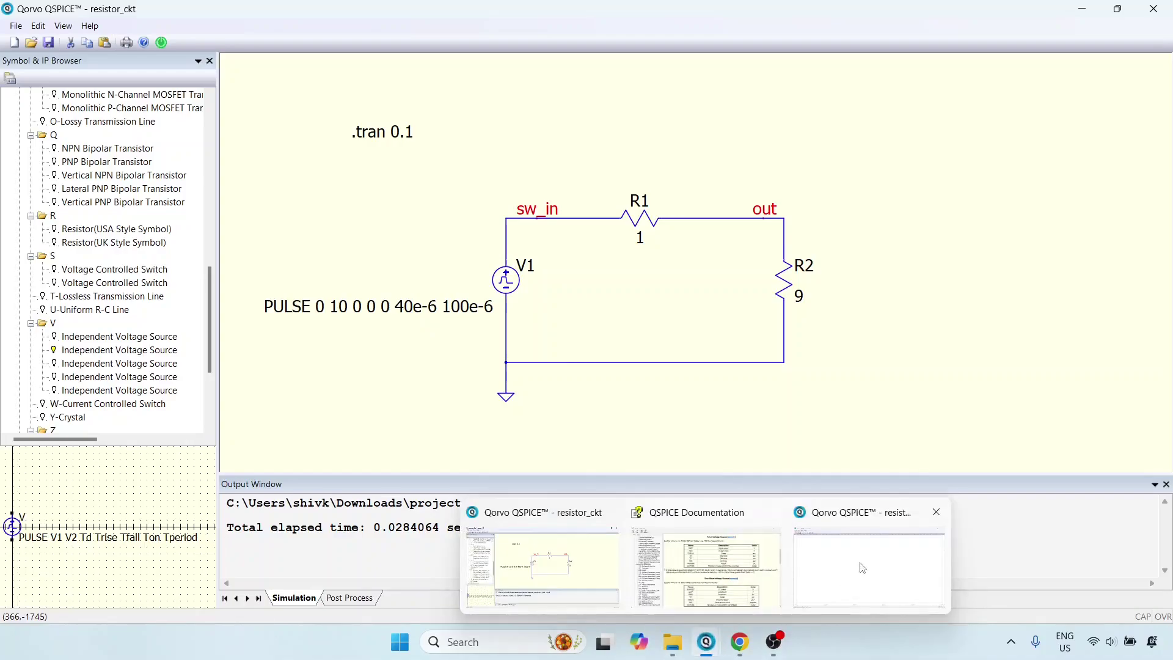
click(862, 568)
right_click(541, 203)
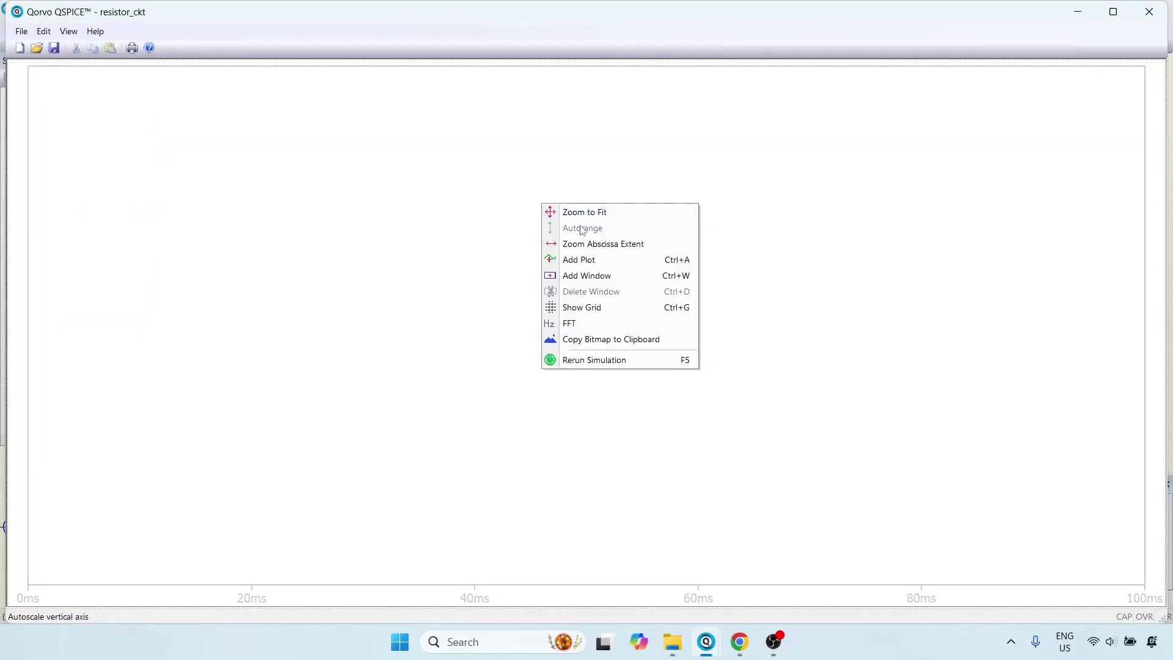
click(595, 259)
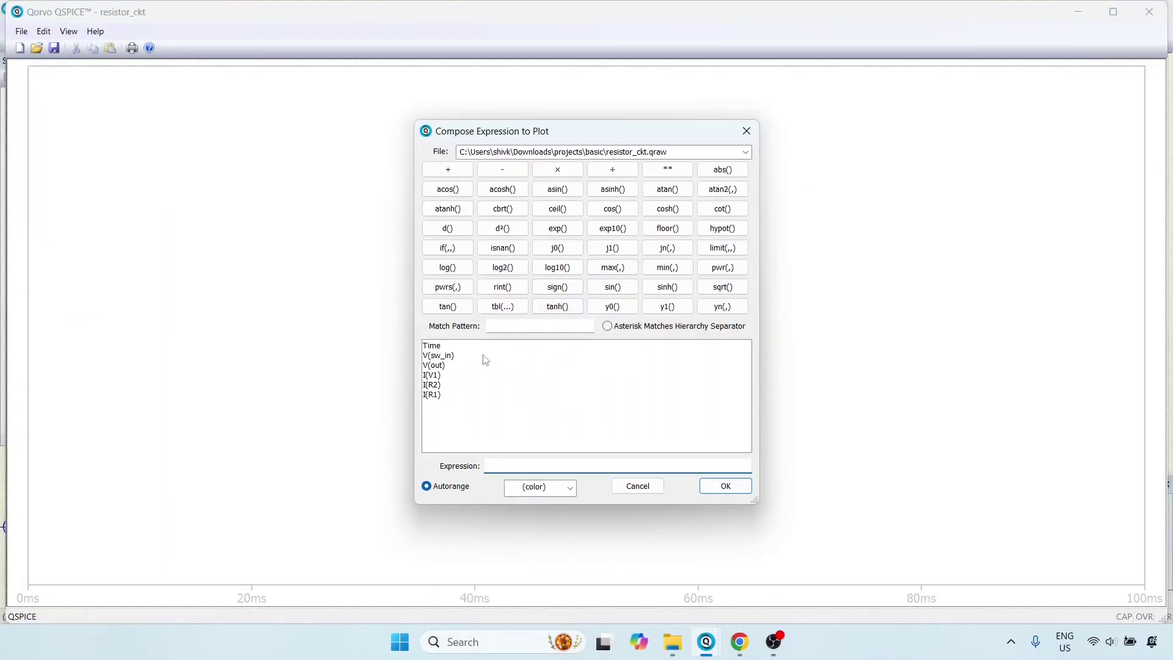
double_click(448, 365)
double_click(448, 355)
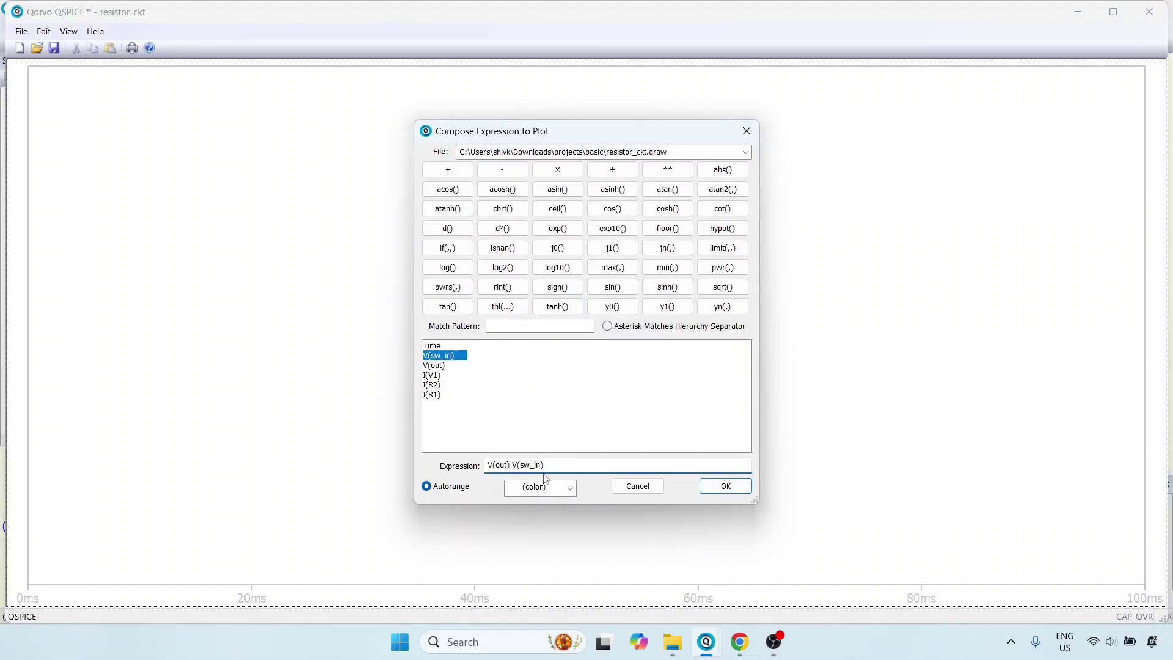
click(722, 487)
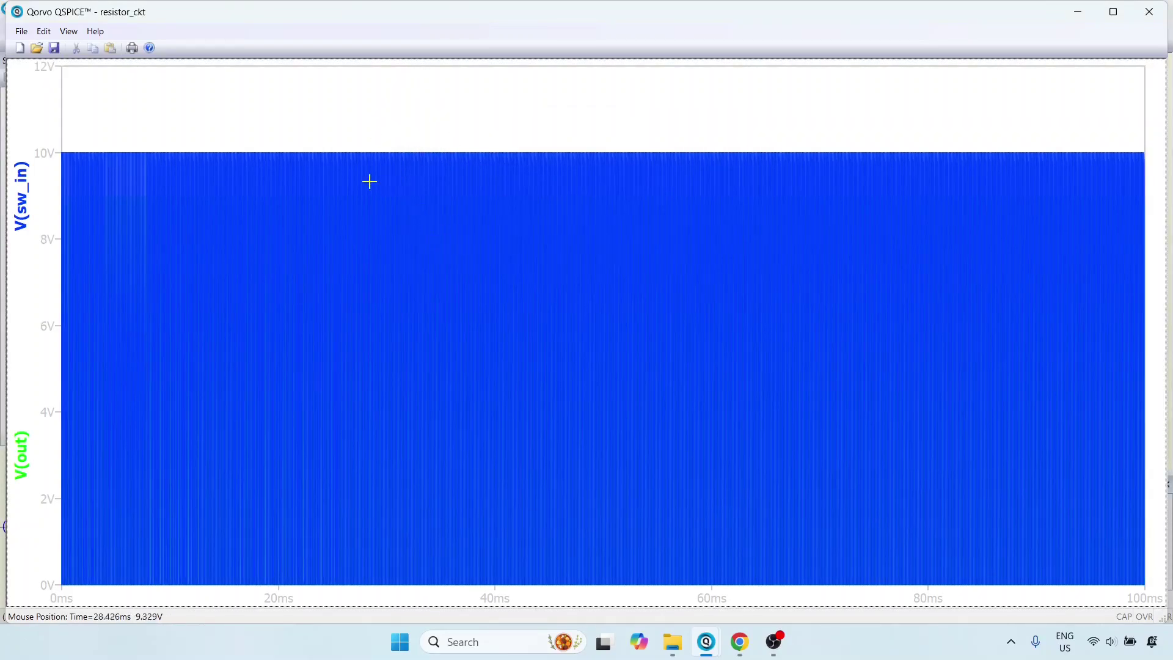
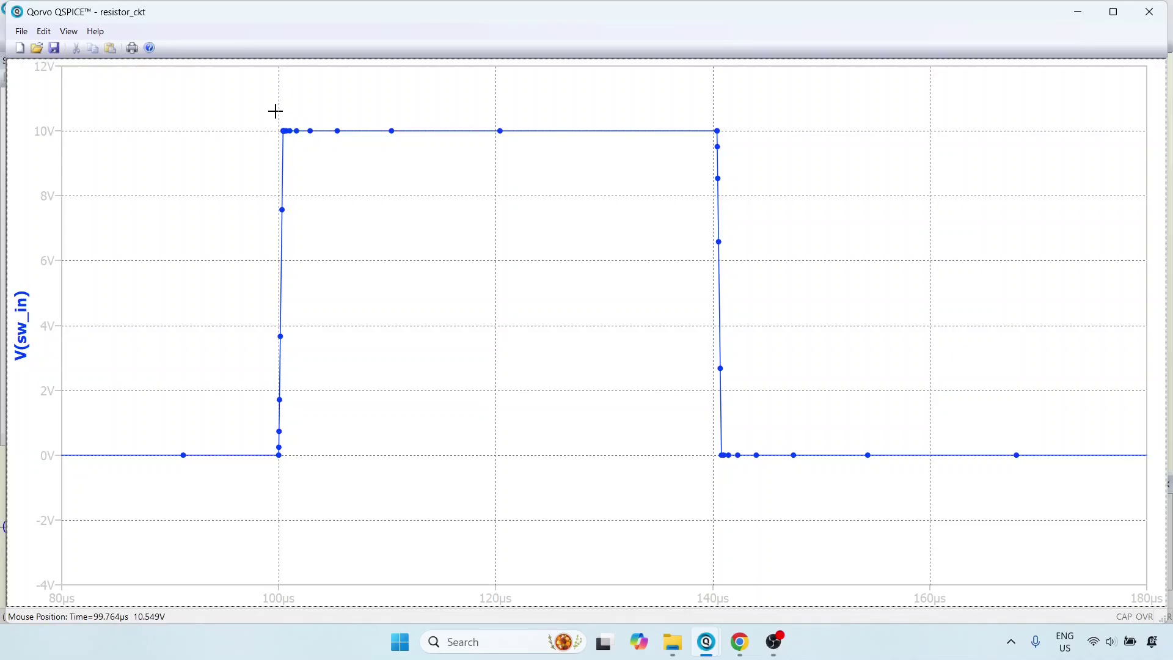
Examine the rising edge of the V(sw_in) pulse near 100 µs, finishing with the full waveform fitted in view.
drag(268, 92, 301, 519)
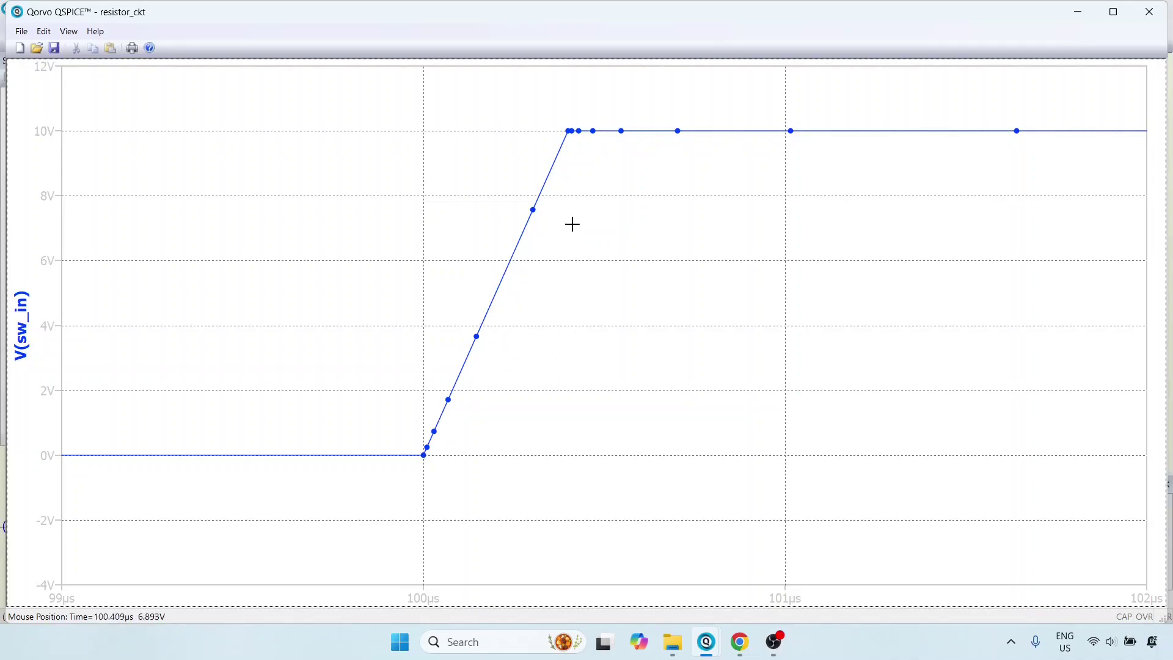
drag(397, 78, 645, 515)
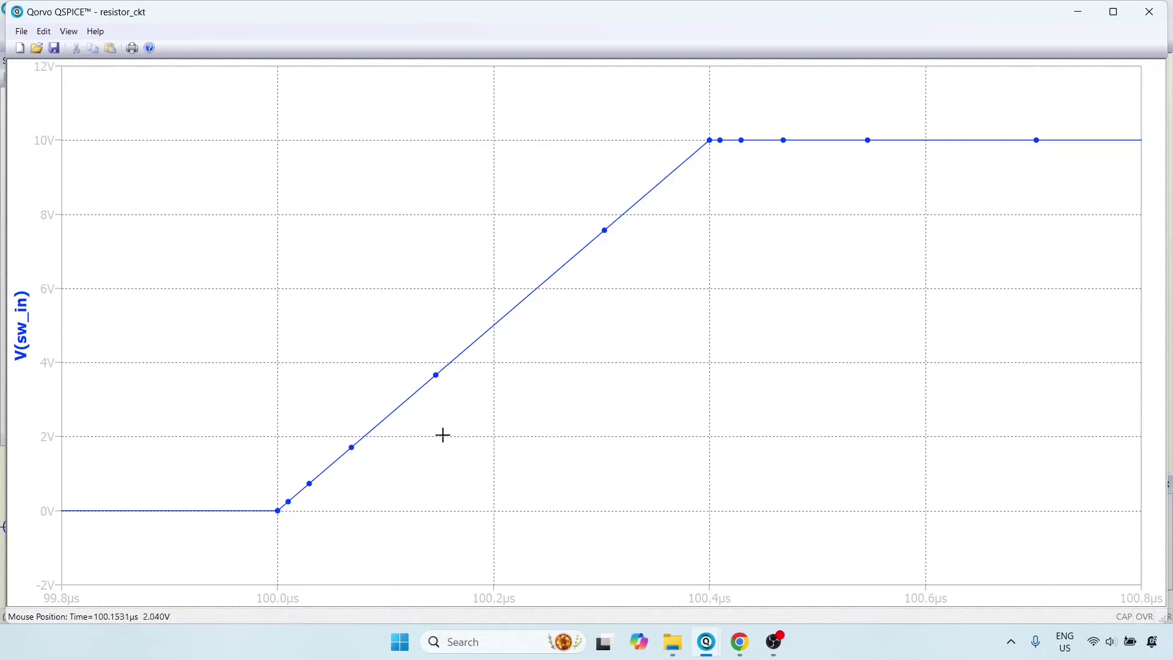
right_click(390, 244)
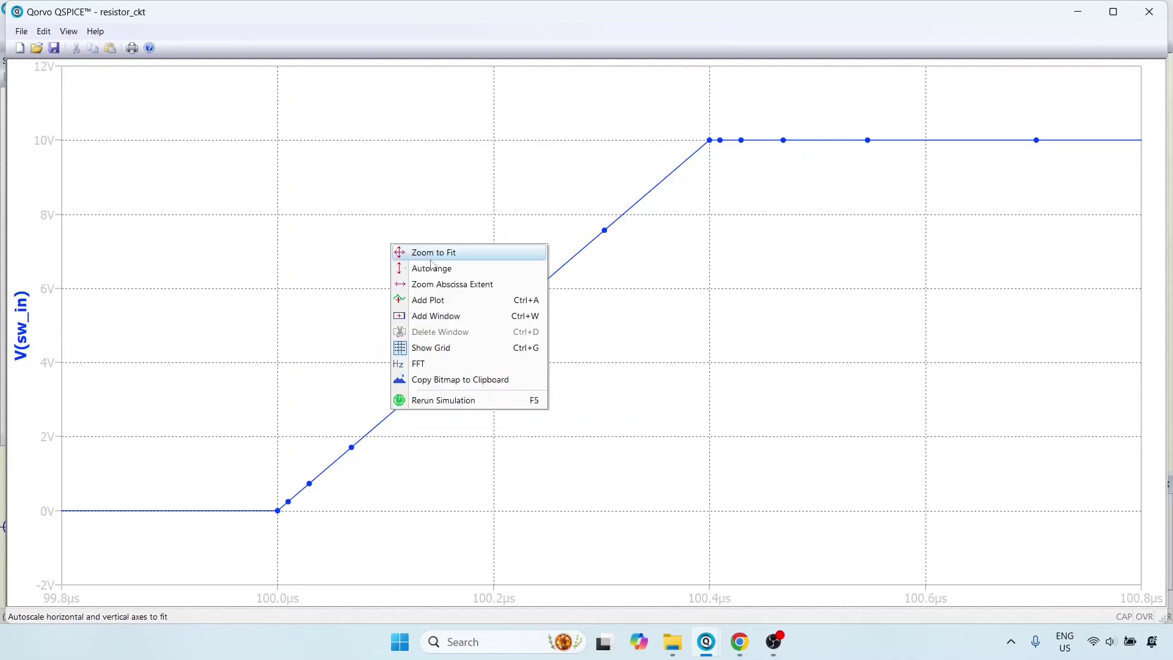
click(437, 259)
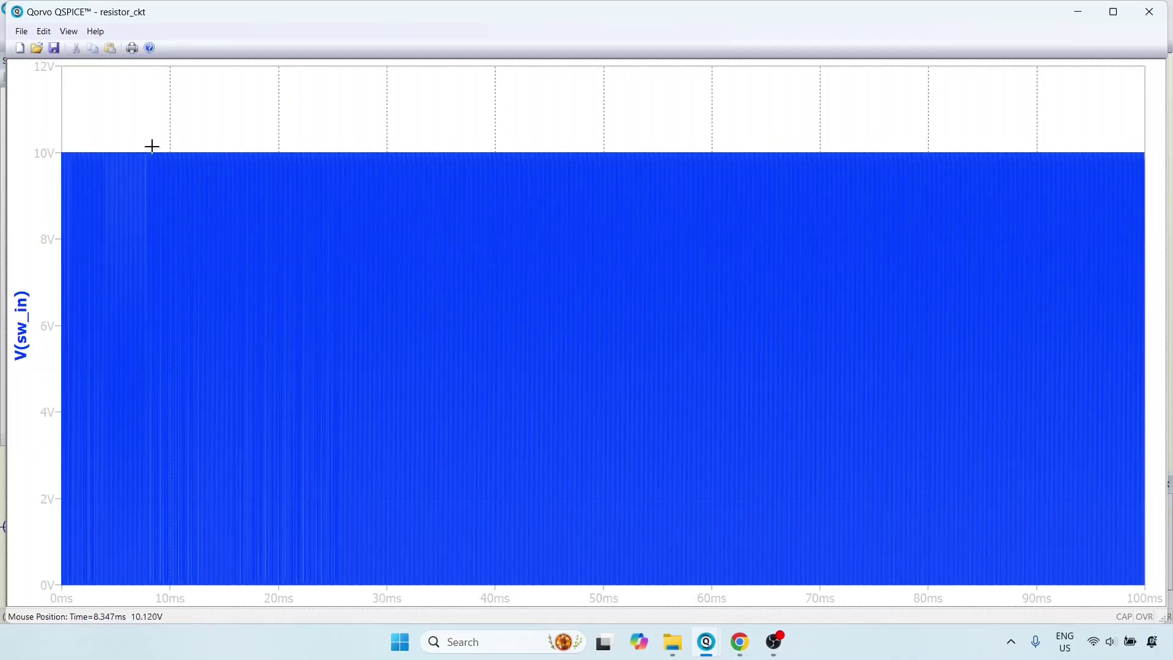
Examine the falling edge of the V(sw_in) pulse near 140 µs and restore the full time range.
drag(101, 141, 44, 599)
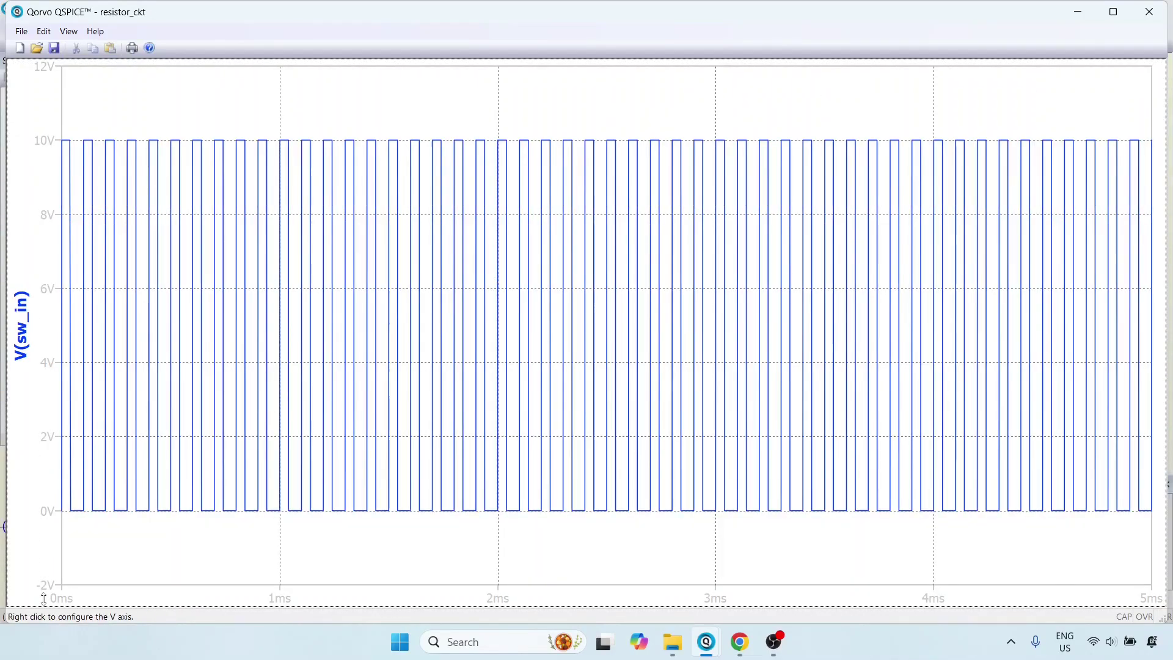
drag(131, 120, 52, 548)
drag(427, 110, 474, 544)
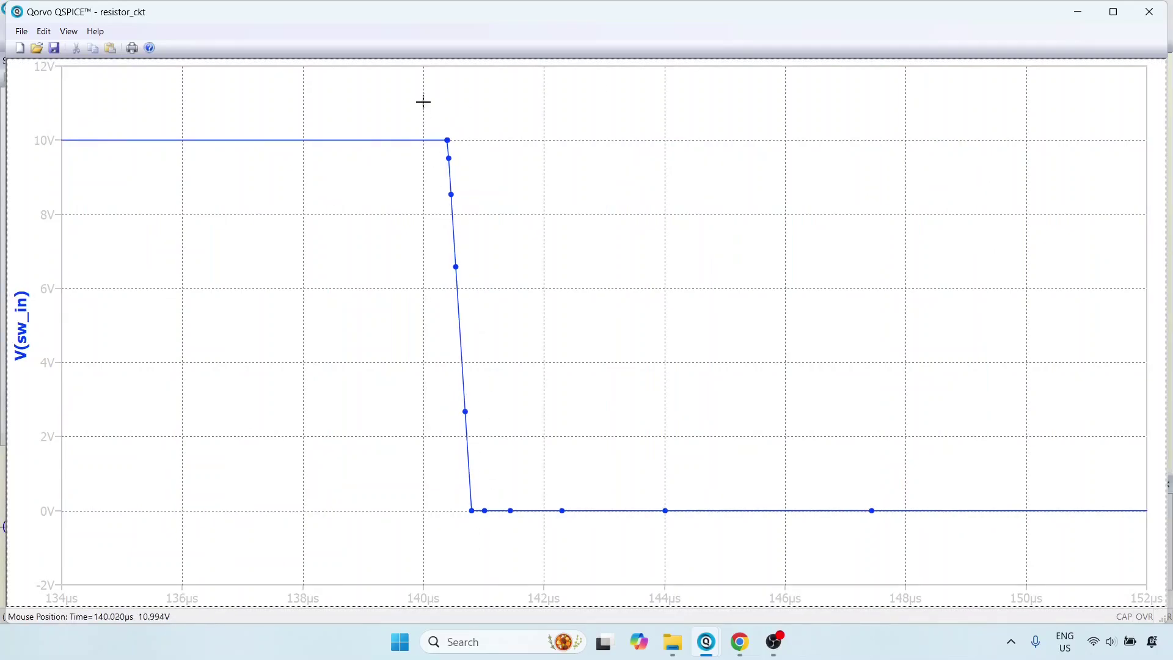
drag(421, 105, 516, 562)
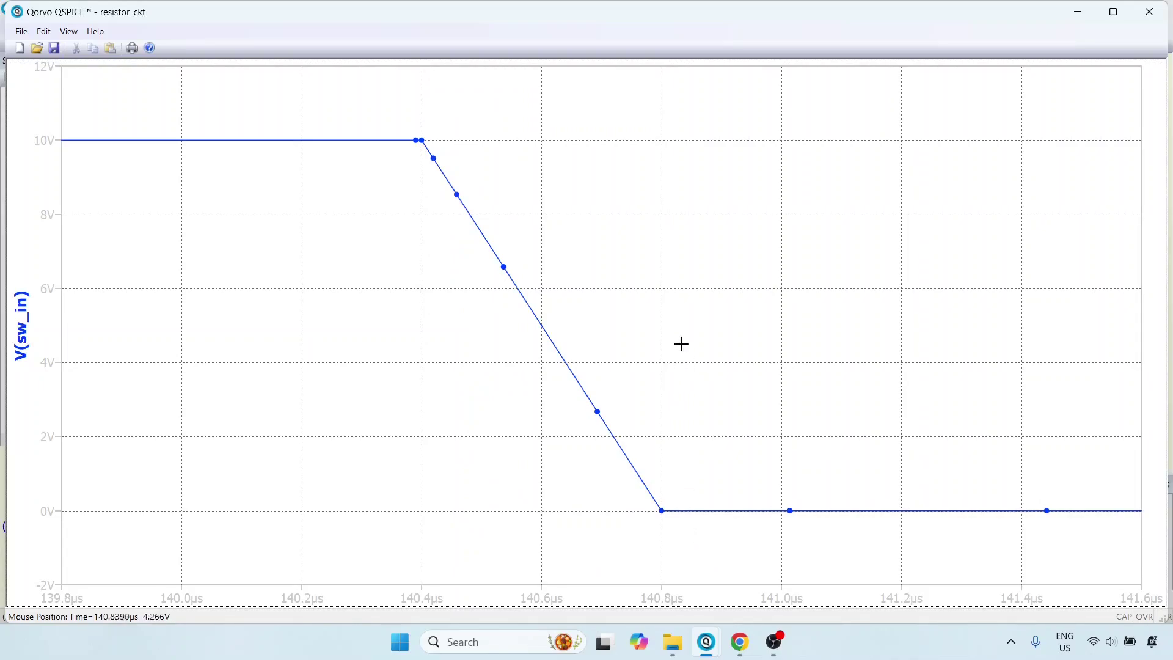
right_click(719, 209)
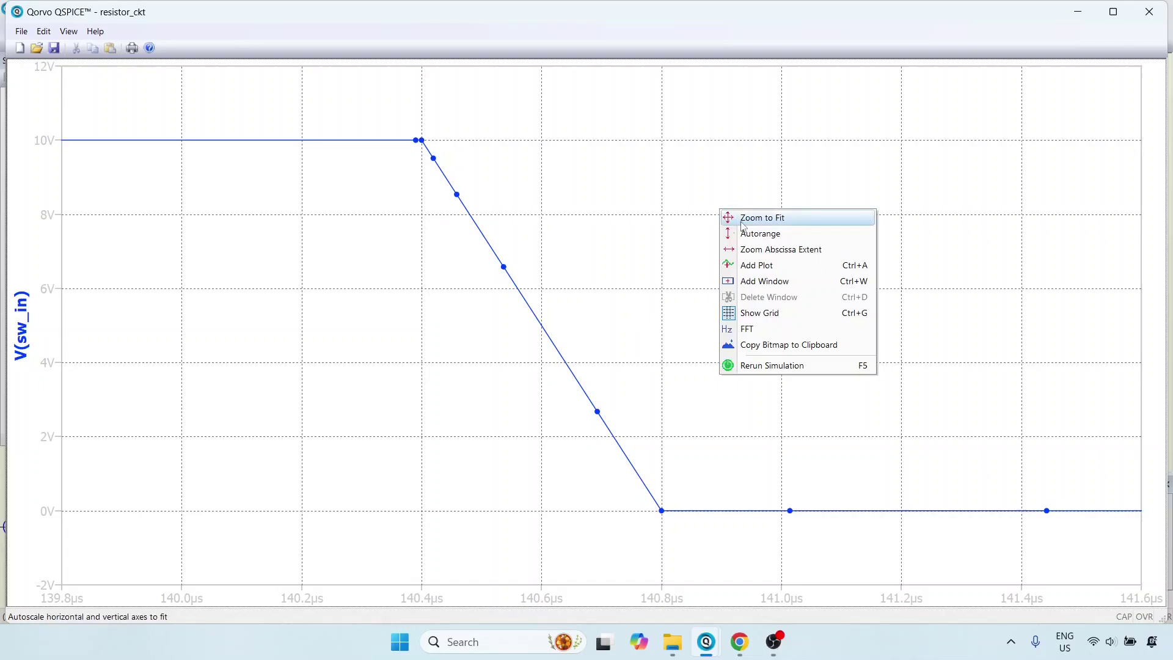
click(775, 250)
Inspect the V(sw_in) pulse starting at 21.40 ms and its rising edge, then fit the full waveform.
drag(285, 126, 328, 537)
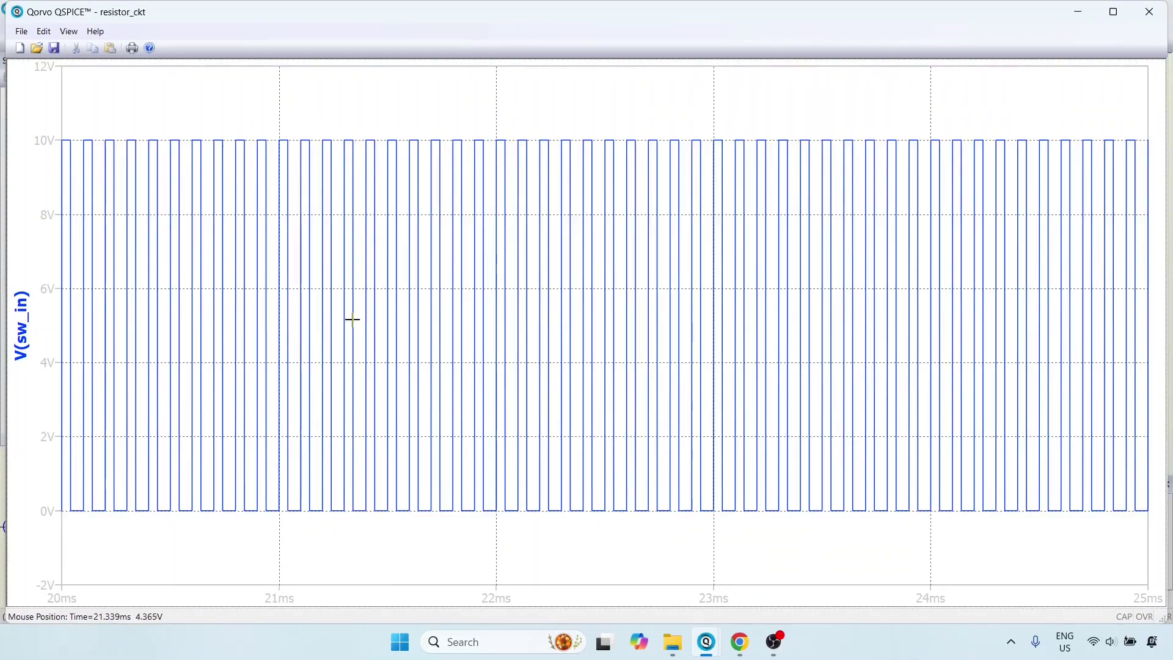
drag(343, 106, 401, 534)
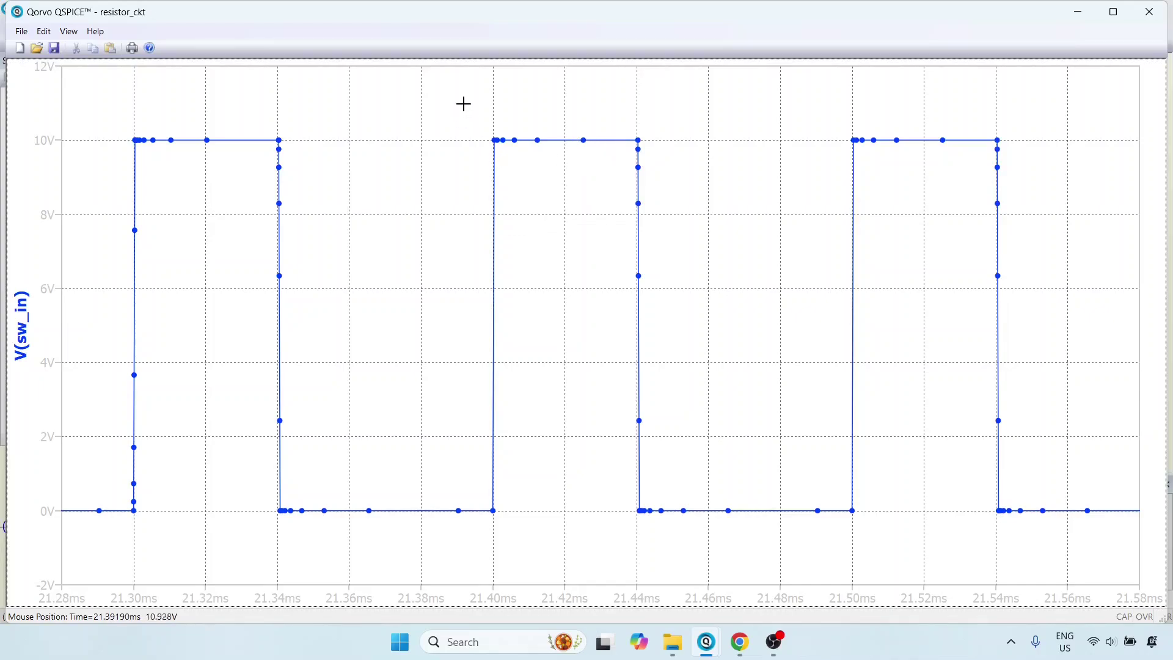
drag(467, 86, 689, 543)
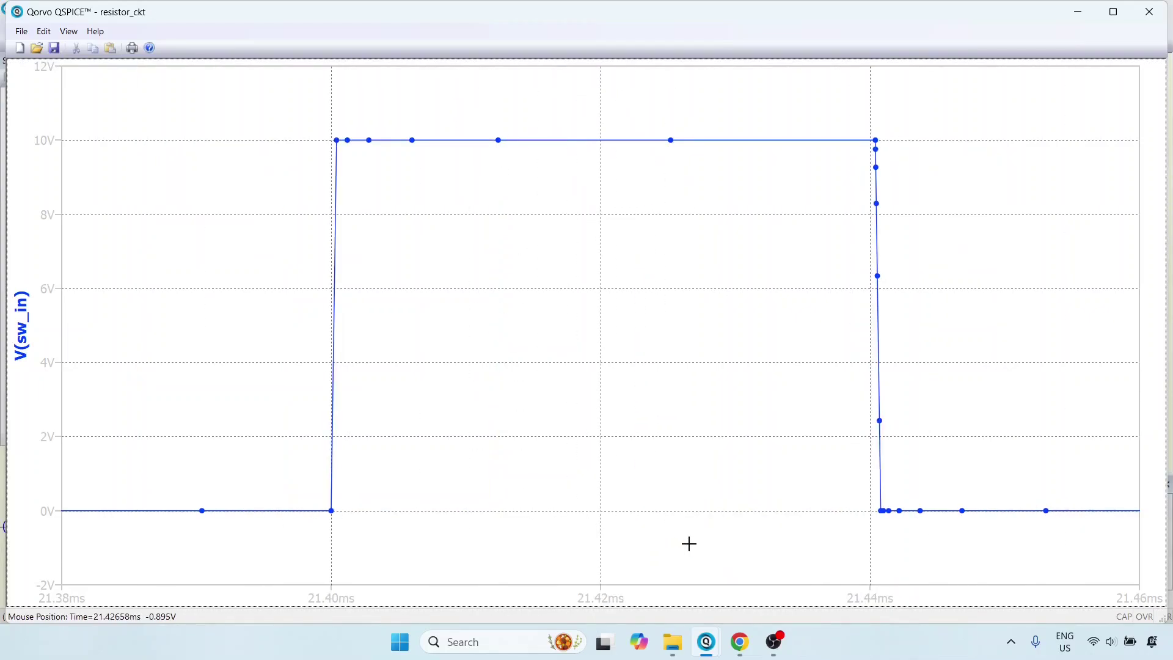
drag(307, 108, 380, 552)
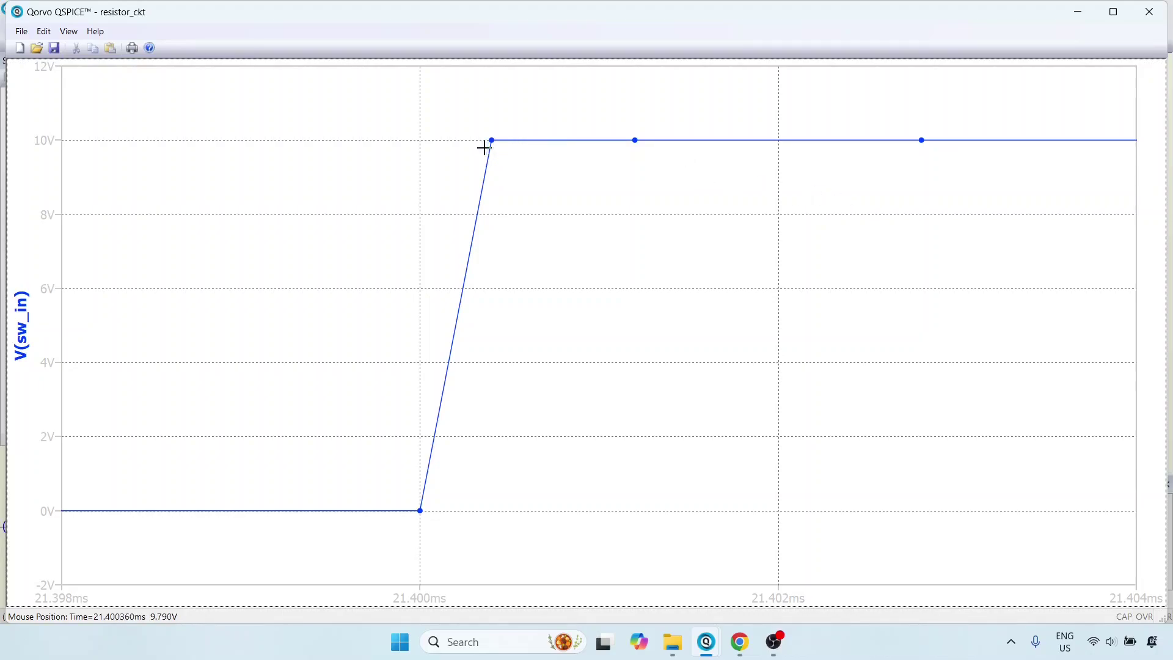
right_click(354, 120)
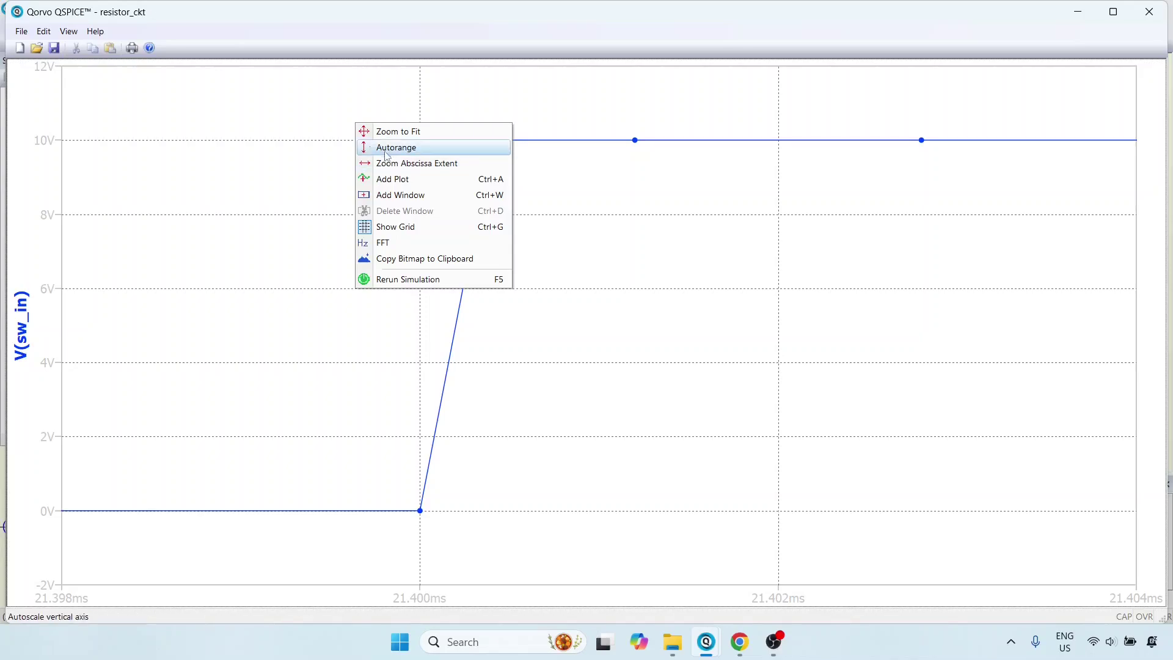
click(261, 136)
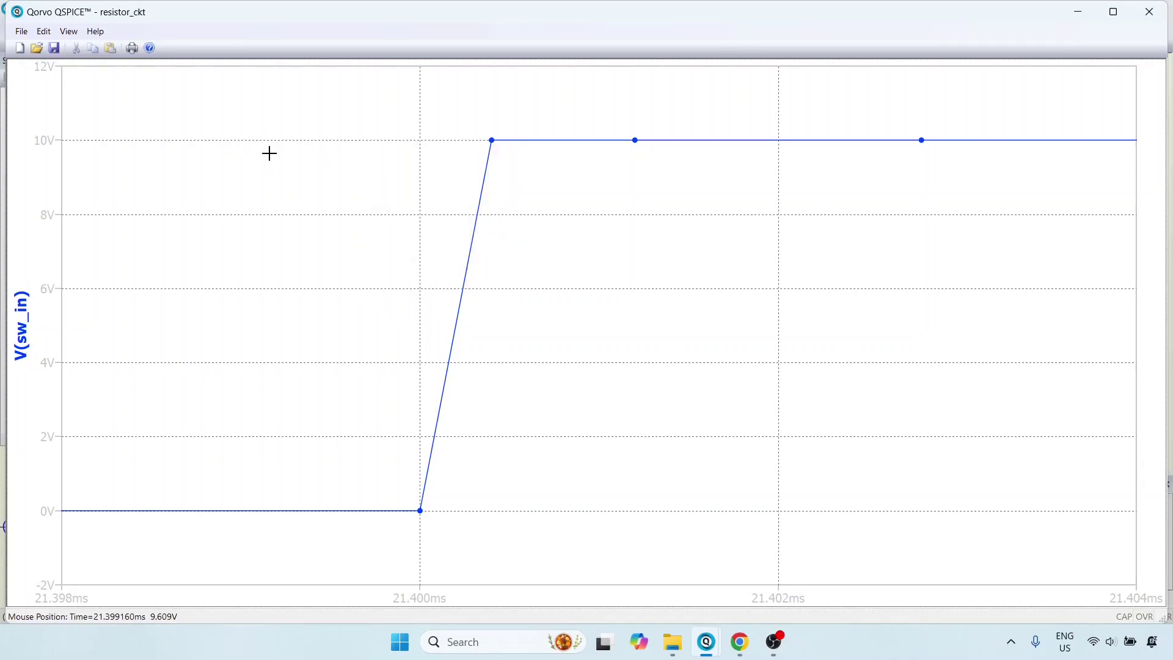
right_click(294, 160)
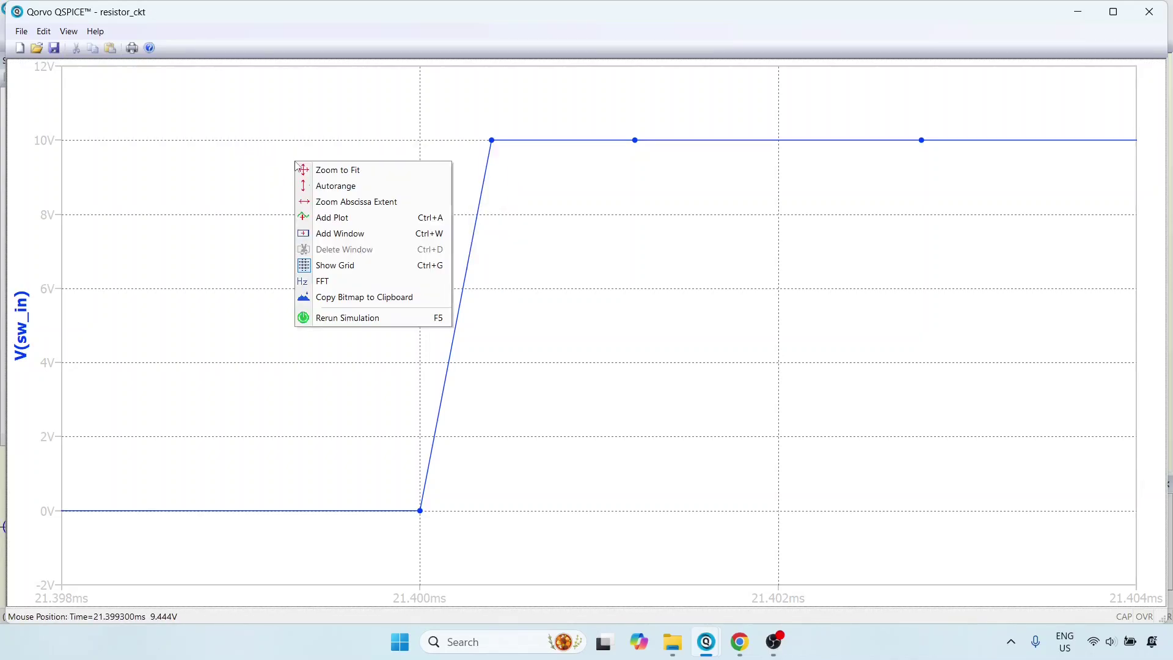
click(333, 177)
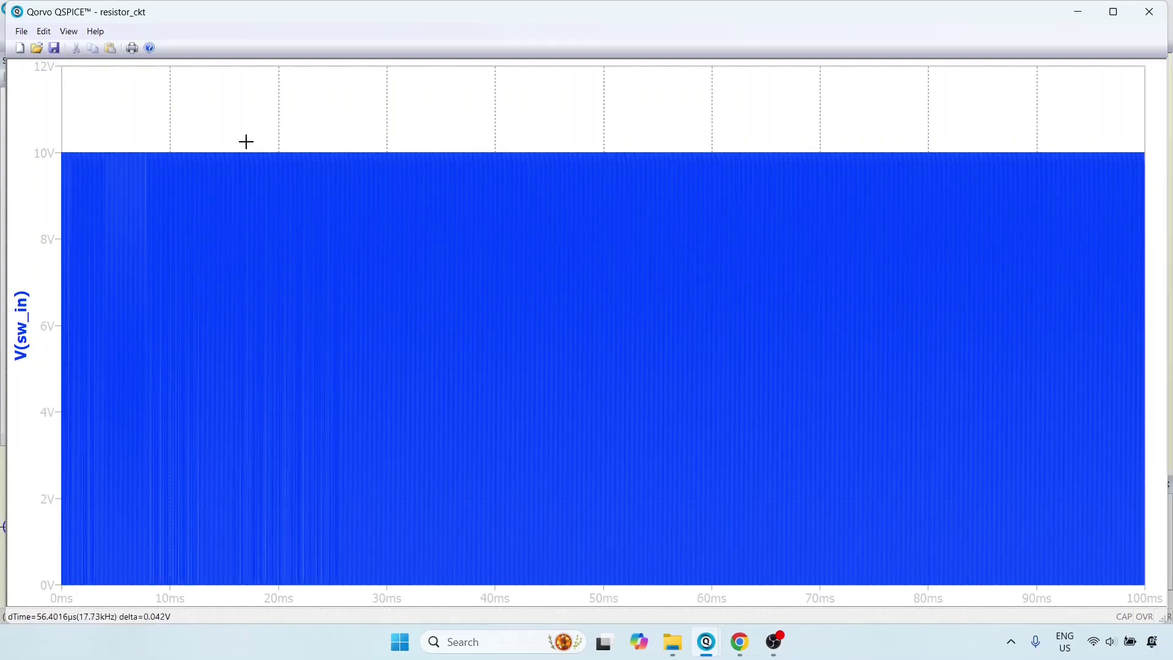
Inspect the V(sw_in) pulse starting at 18.10 ms and the fall time of its trailing edge, then fit the full waveform.
drag(247, 134, 301, 593)
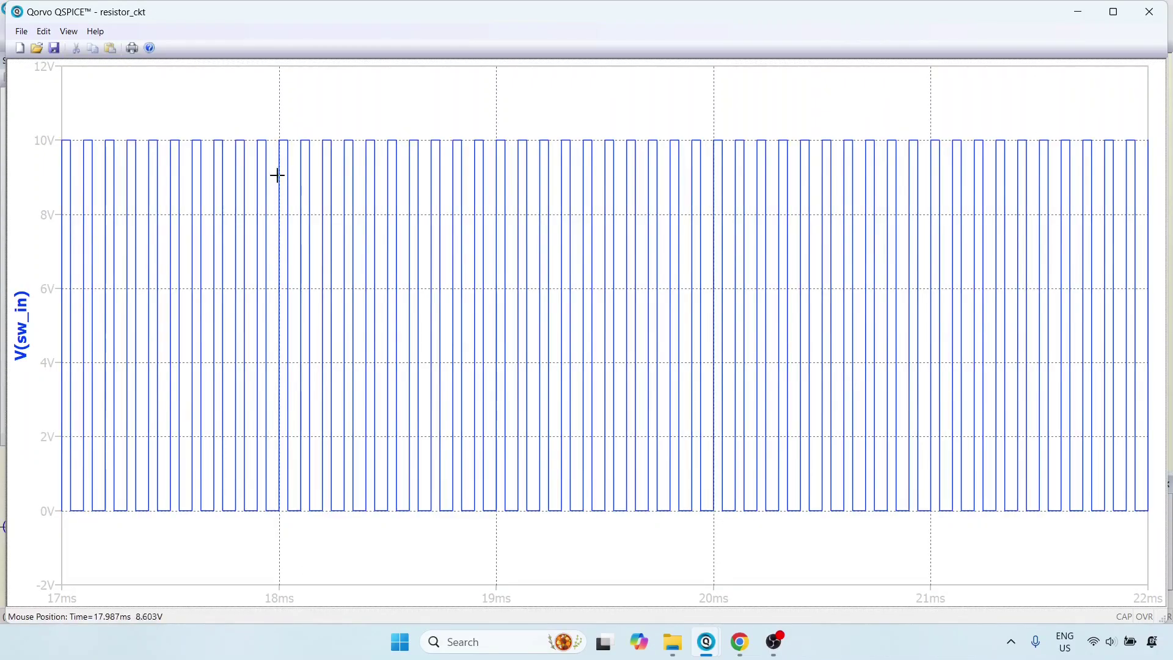
drag(280, 108, 335, 537)
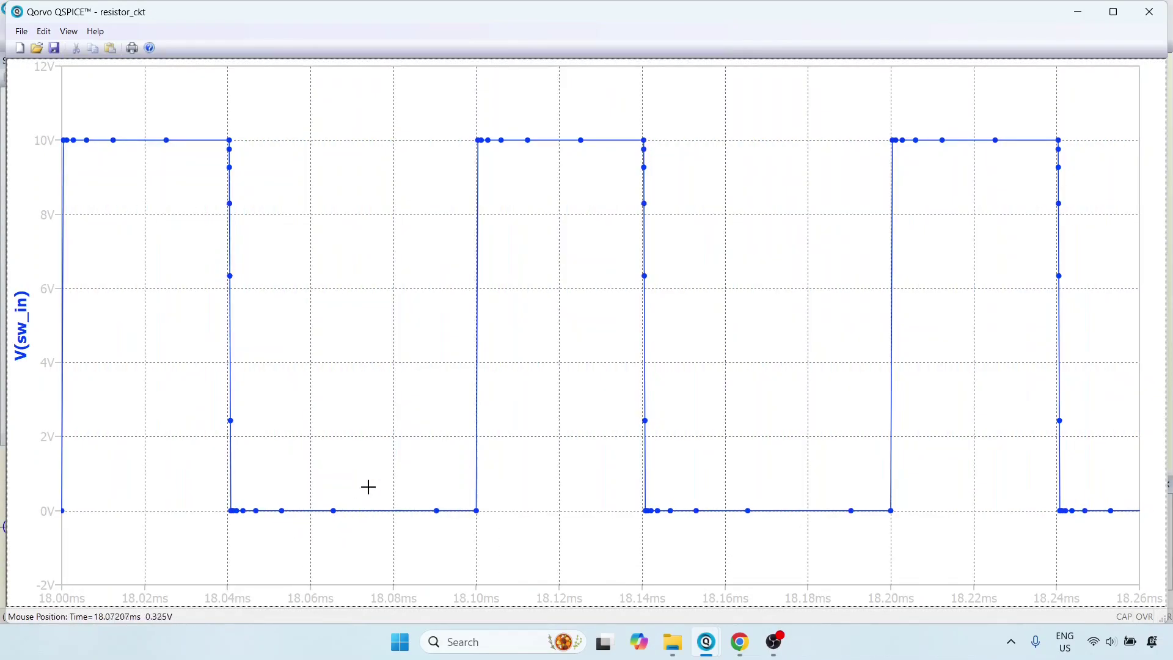
drag(456, 102, 736, 576)
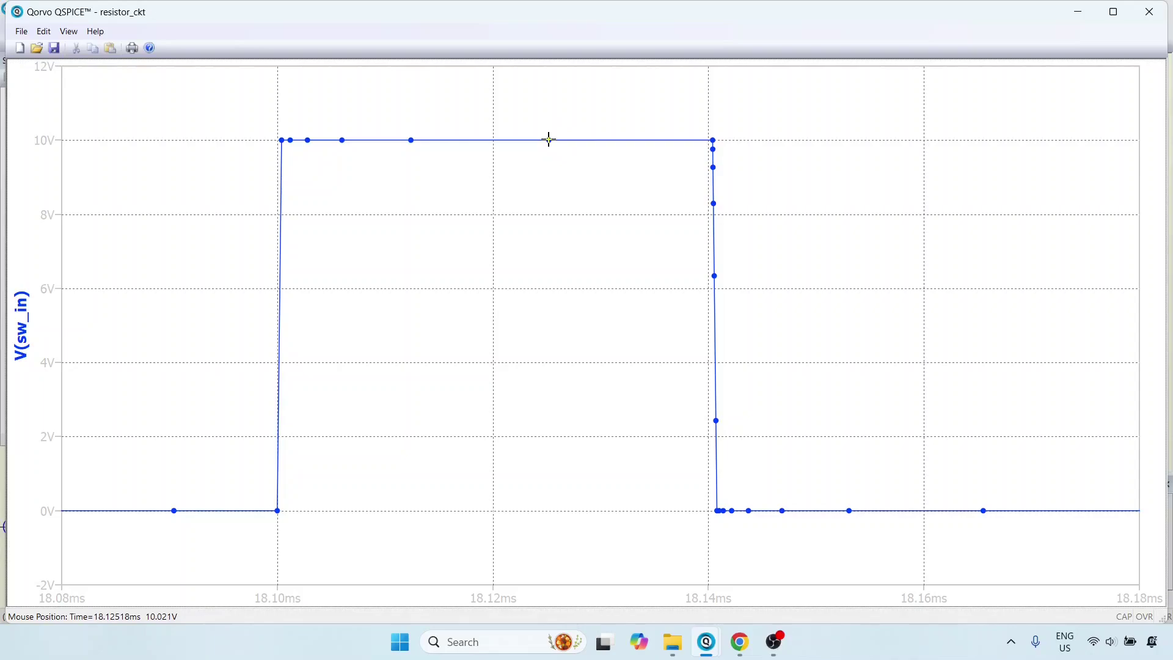
mouse_move(682, 109)
mouse_down()
mouse_move(741, 434)
mouse_move(743, 537)
mouse_up()
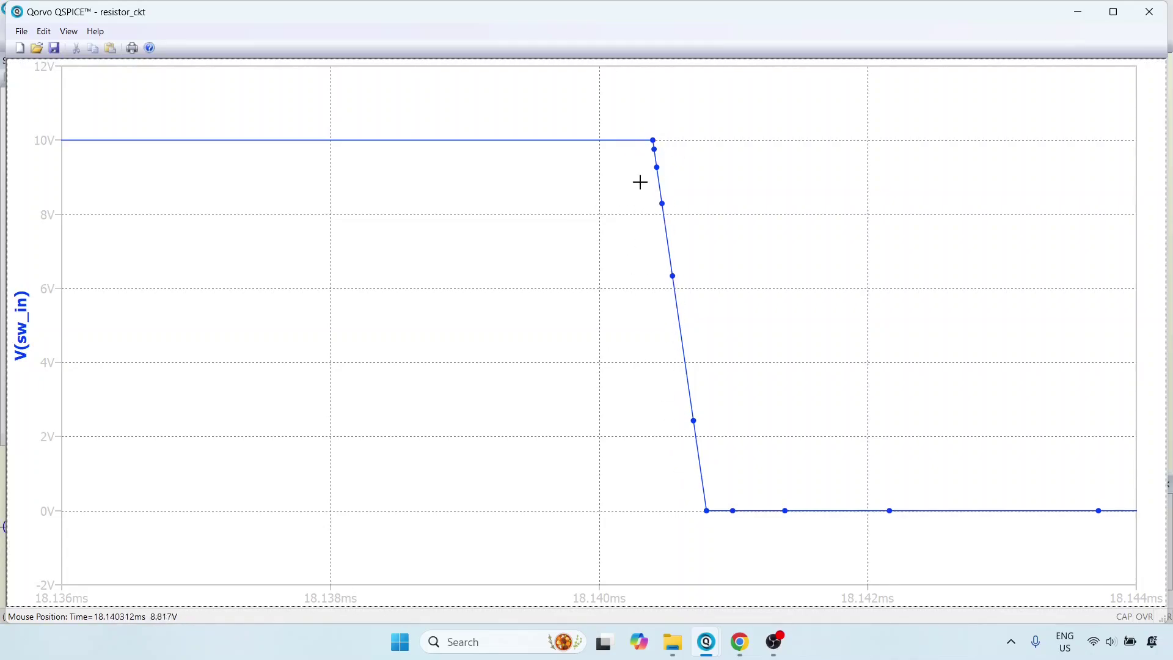
drag(643, 116, 739, 556)
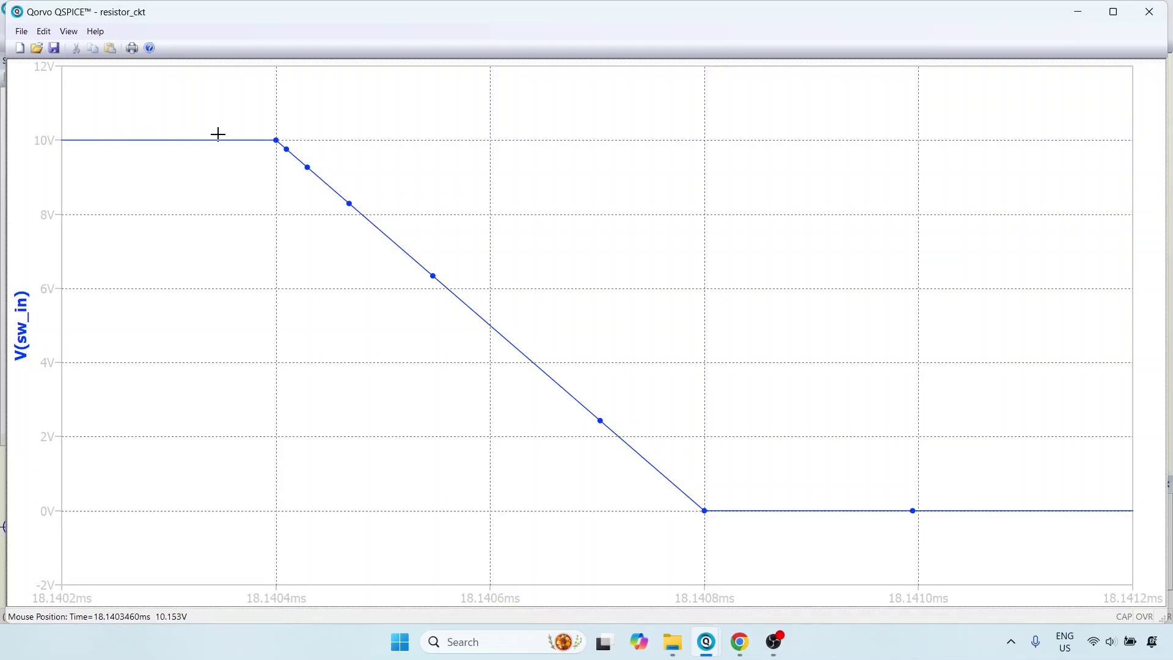
right_click(370, 131)
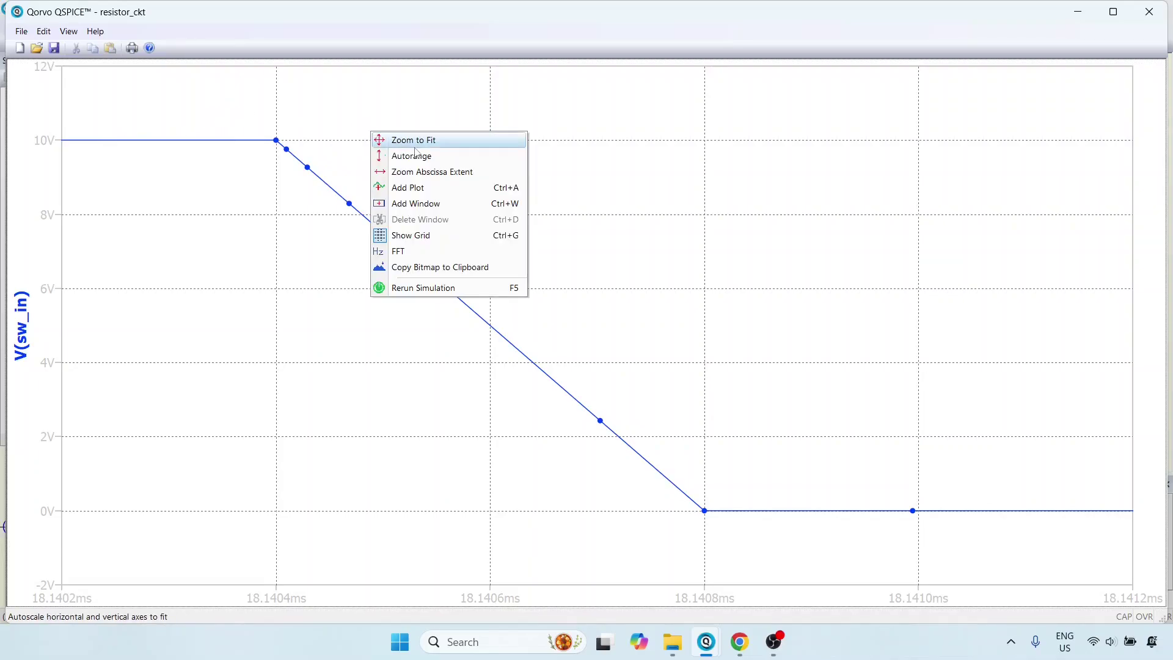
click(416, 151)
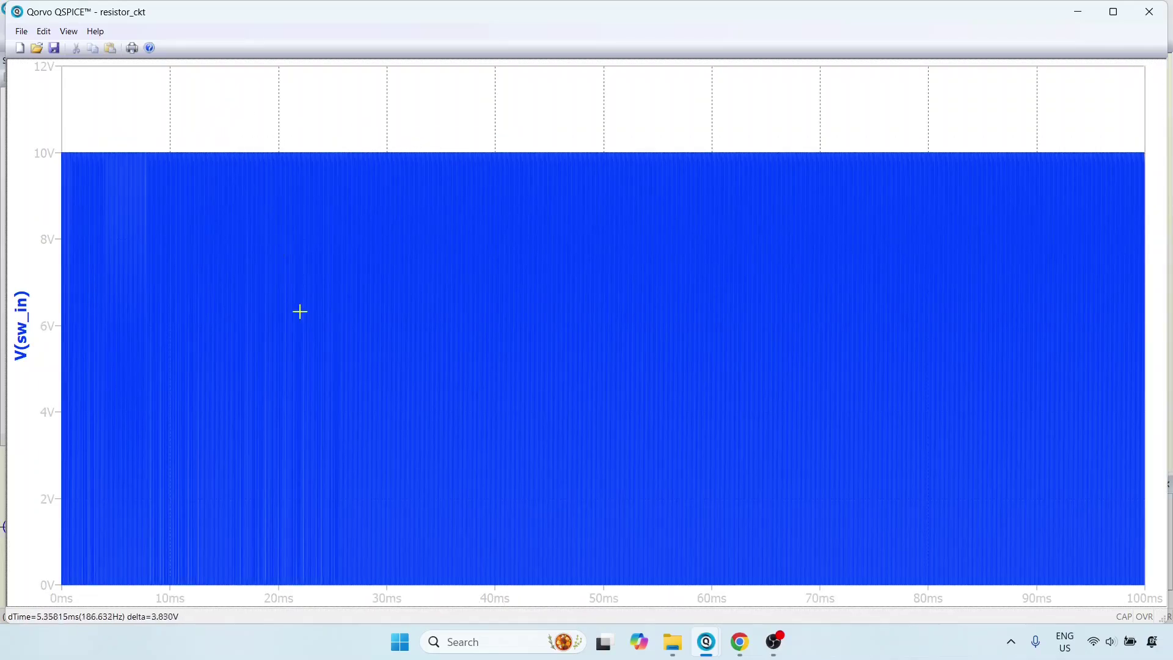
Examine the data point spacing along the pulse top between 16.92 and 16.94 ms, then fit the full waveform.
drag(240, 139, 263, 590)
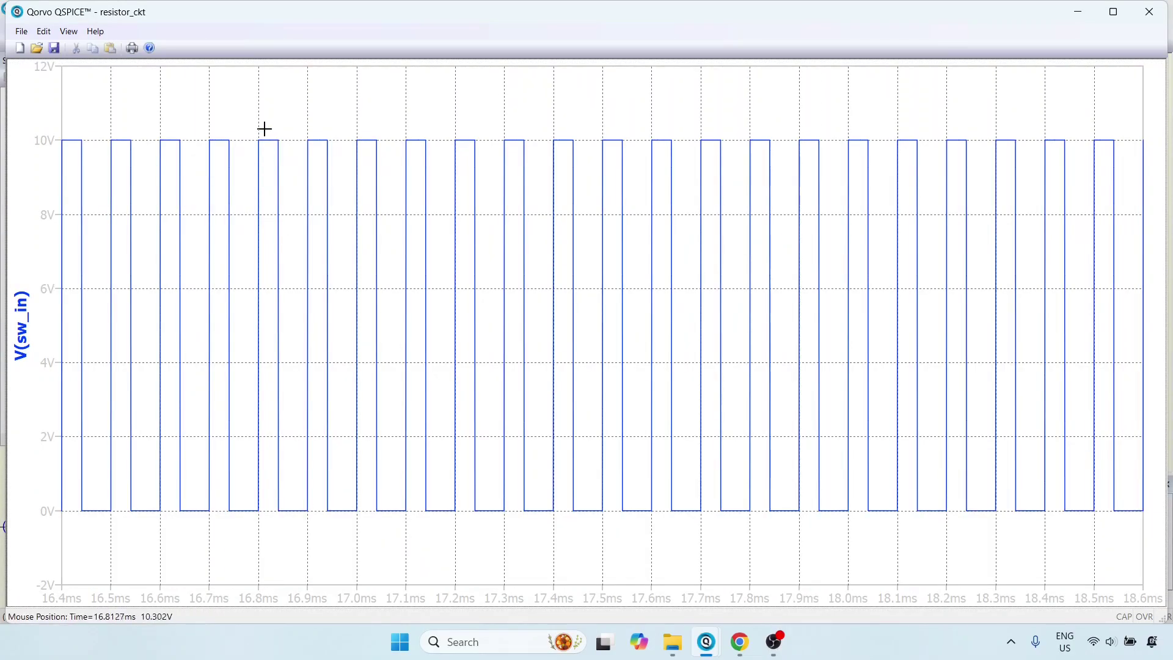
drag(246, 108, 395, 539)
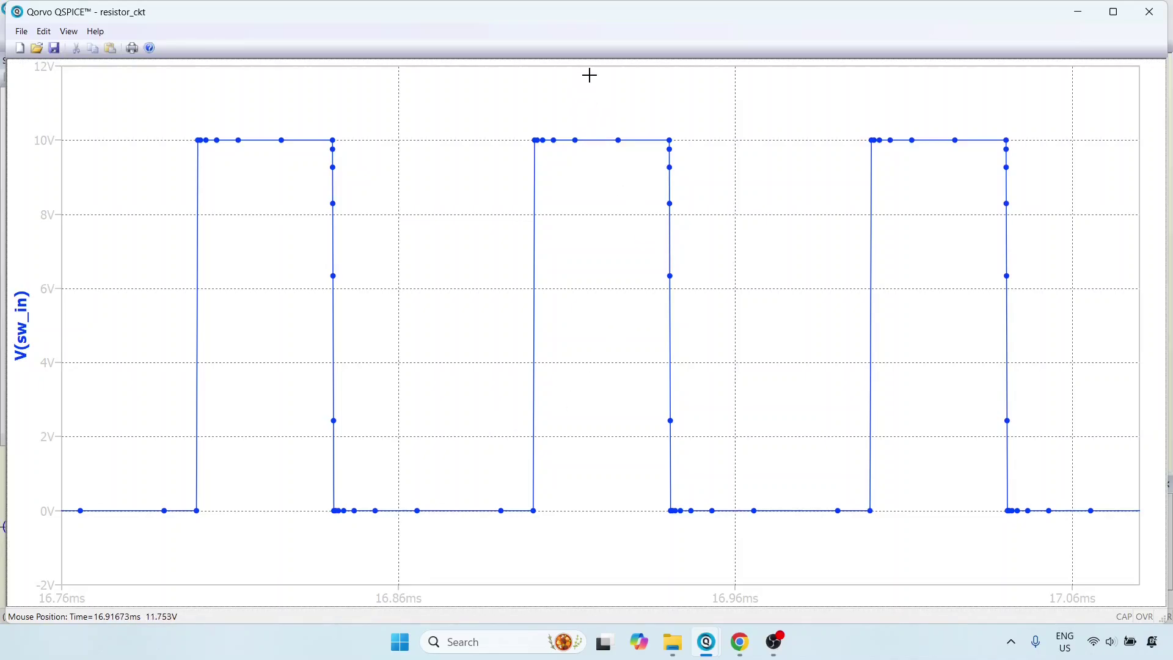
drag(577, 97, 710, 223)
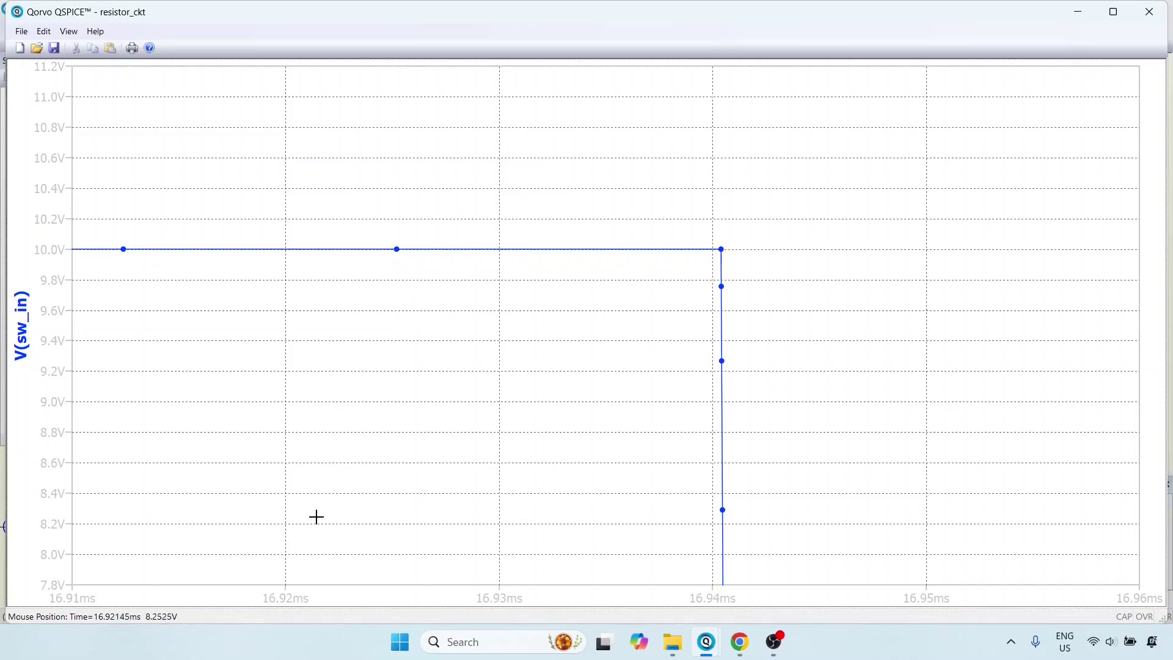
drag(346, 187, 776, 412)
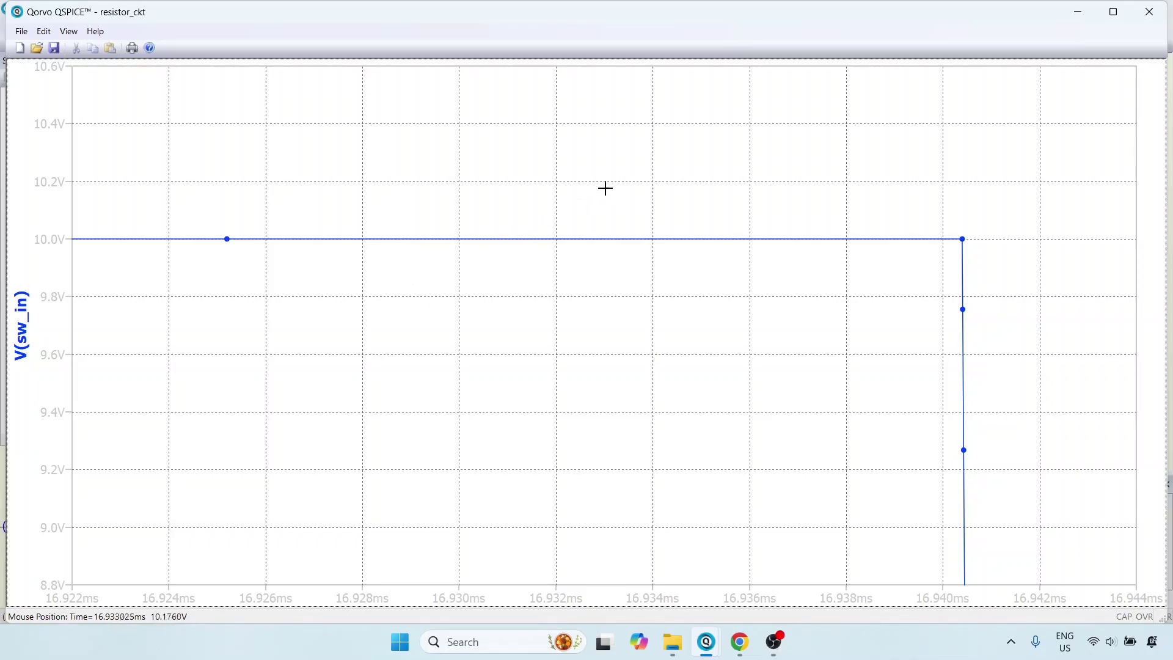
right_click(636, 164)
click(678, 177)
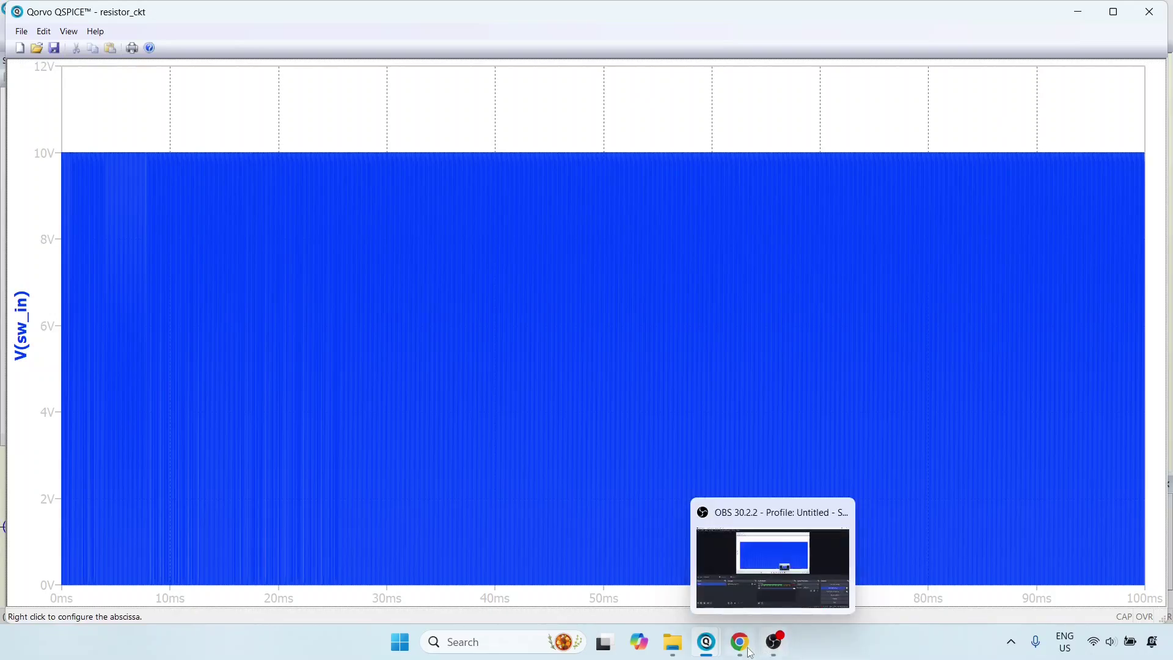
Bring up the schematic with the PULSE source, then switch to the QSPICE Documentation window.
mouse_move(707, 642)
click(568, 564)
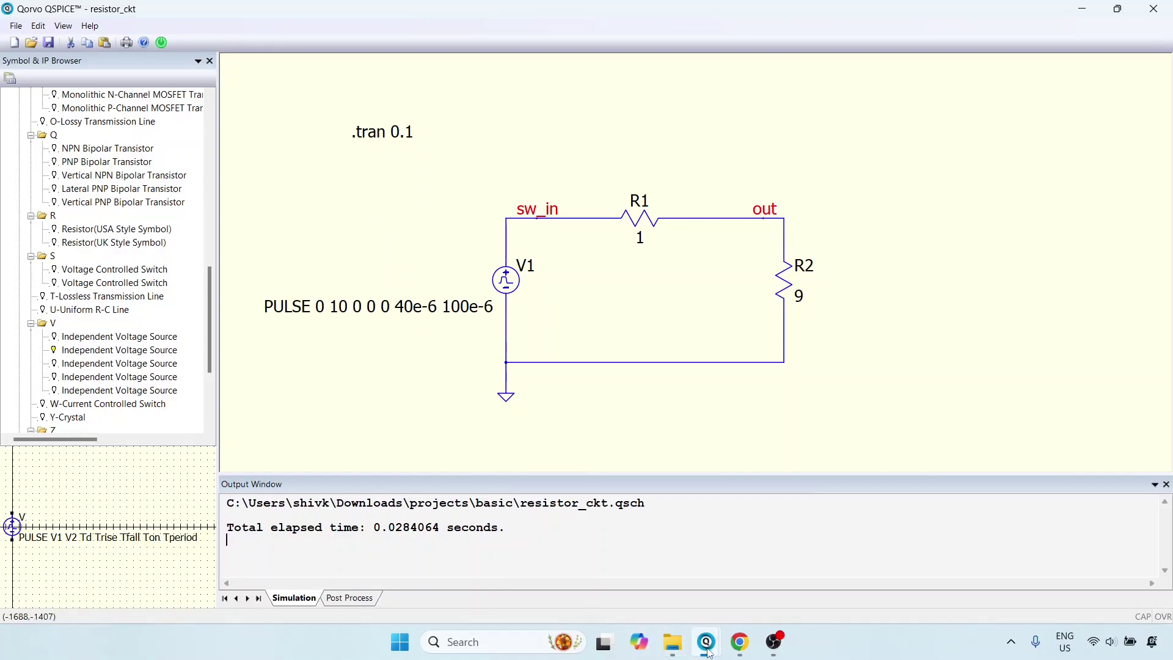
mouse_move(712, 632)
click(705, 565)
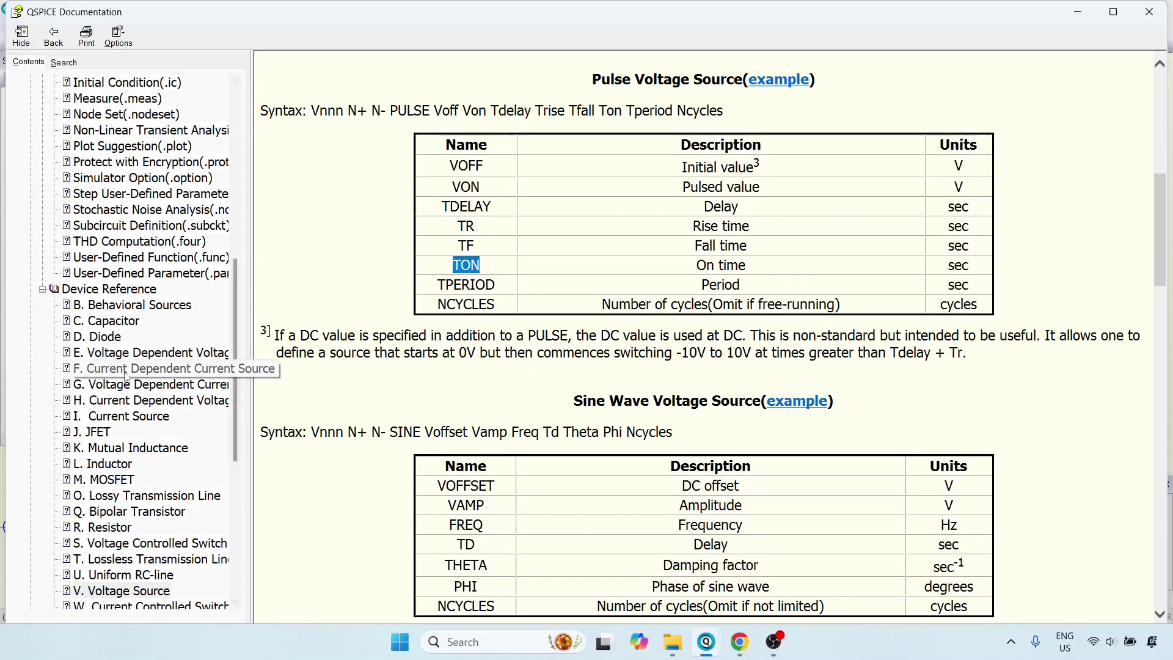
Open the Non-Linear Transient Analysis(.tran) page from the Command Reference and resize the contents pane to show the topic names.
scroll(101, 351, up, 4)
scroll(104, 345, up, 3)
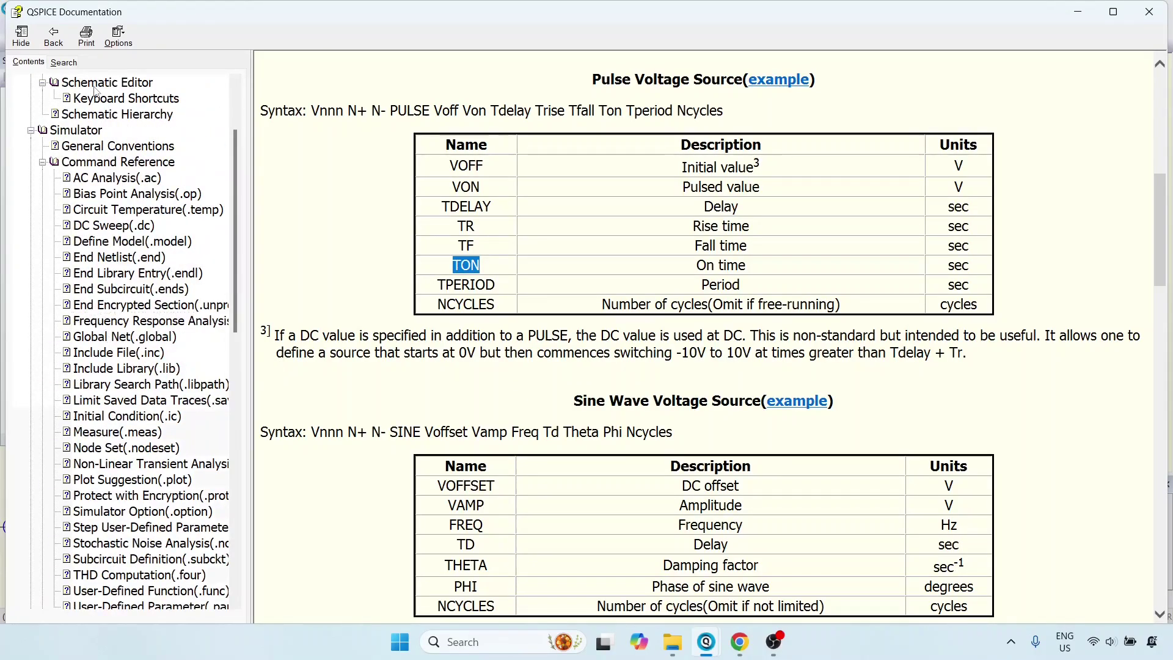
scroll(129, 181, down, 3)
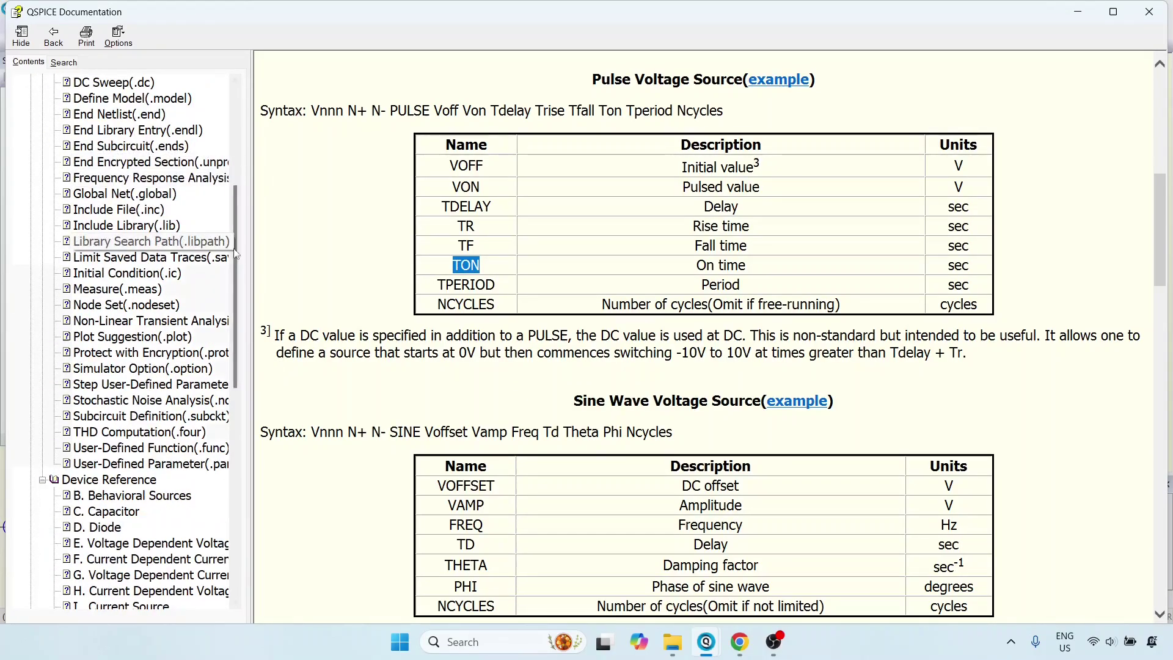
drag(249, 259, 336, 257)
click(160, 321)
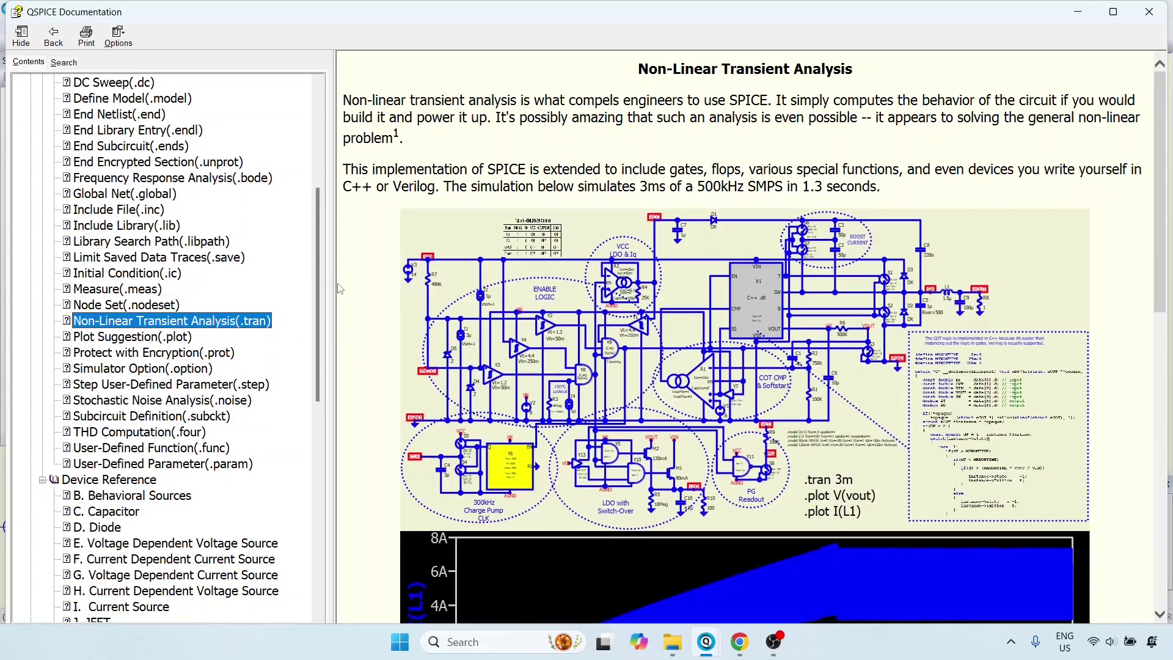
drag(338, 289, 237, 287)
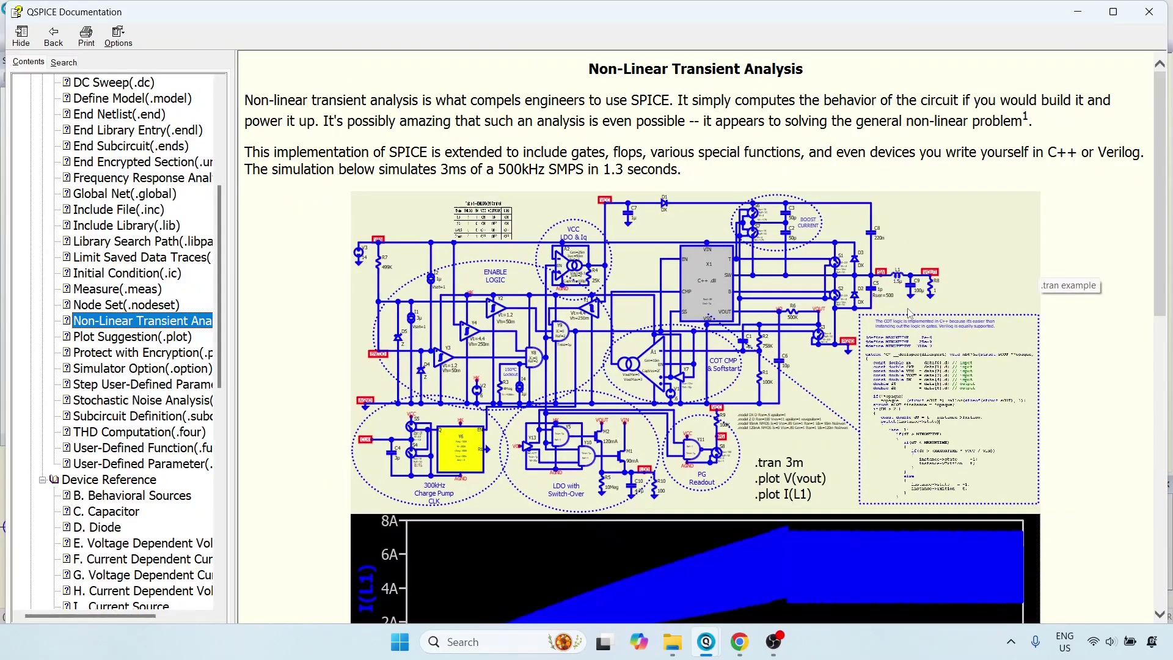
Find the two syntax forms of the .tran command and their parameter tables on the transient analysis page.
scroll(910, 315, down, 3)
scroll(910, 316, down, 15)
scroll(913, 308, down, 3)
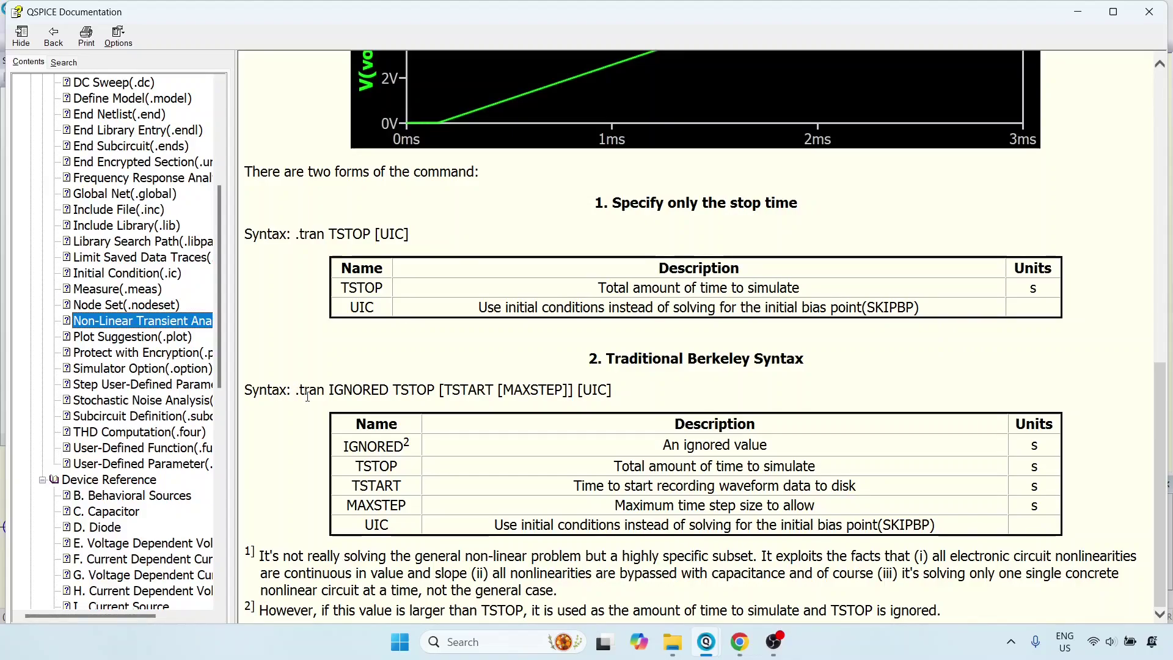
Examine the IGNORED, TSTOP, TSTART and MAXSTEP parameters in the Traditional Berkeley Syntax of the .tran command.
double_click(330, 391)
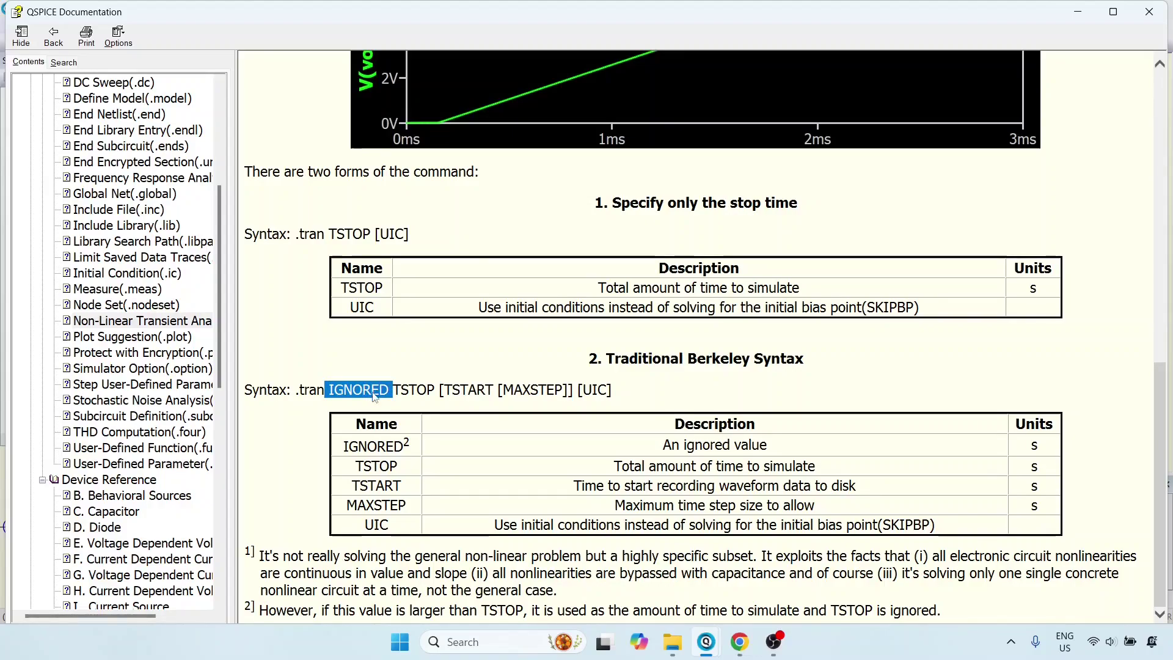
click(381, 395)
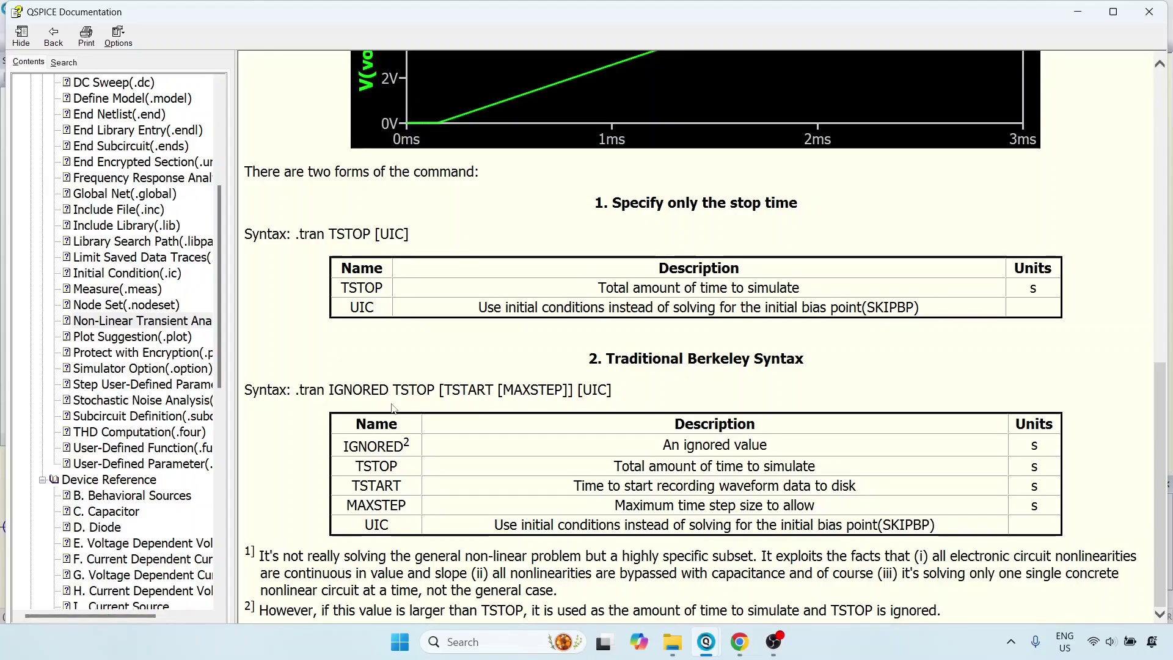
drag(394, 390, 433, 394)
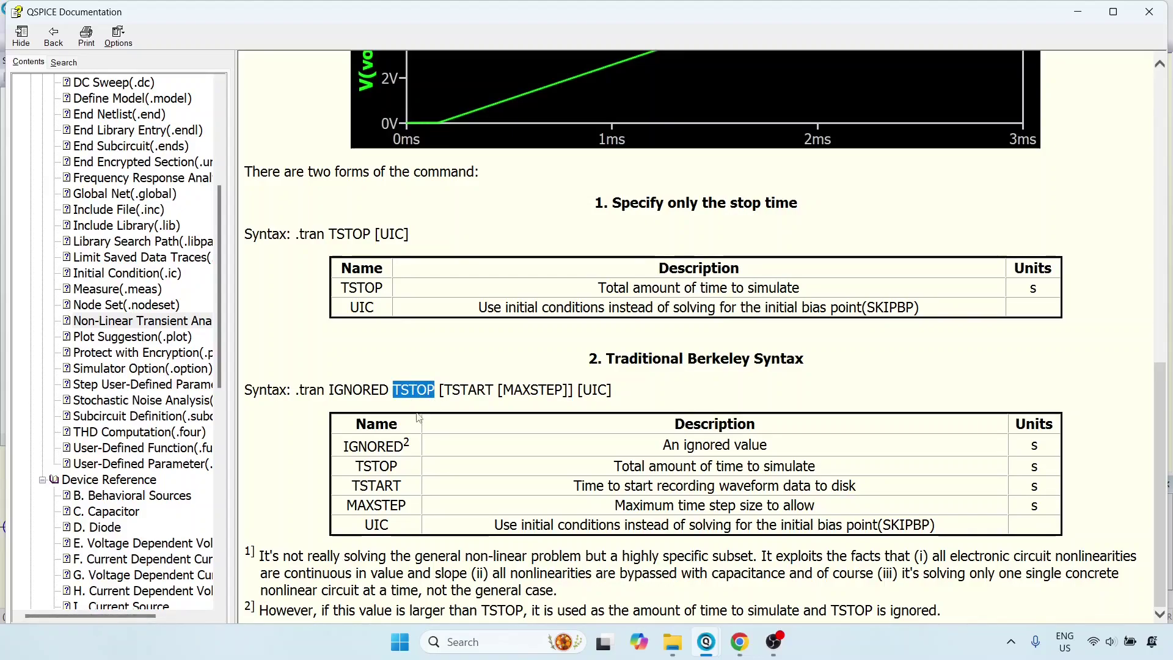
drag(444, 390, 494, 391)
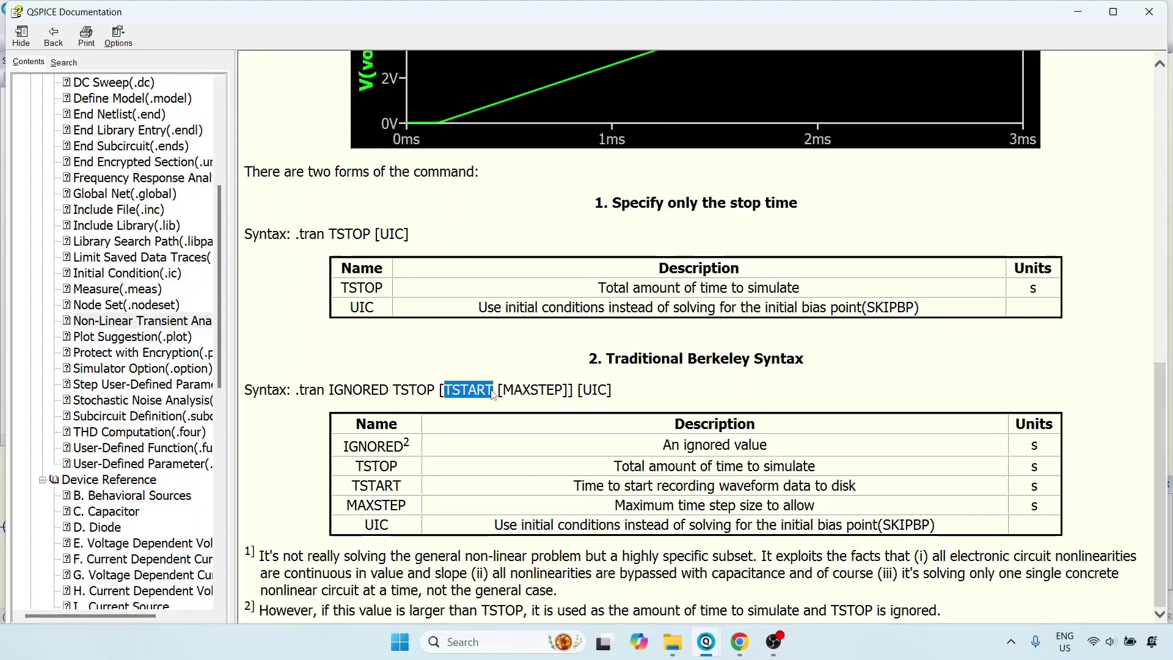
drag(500, 391, 566, 393)
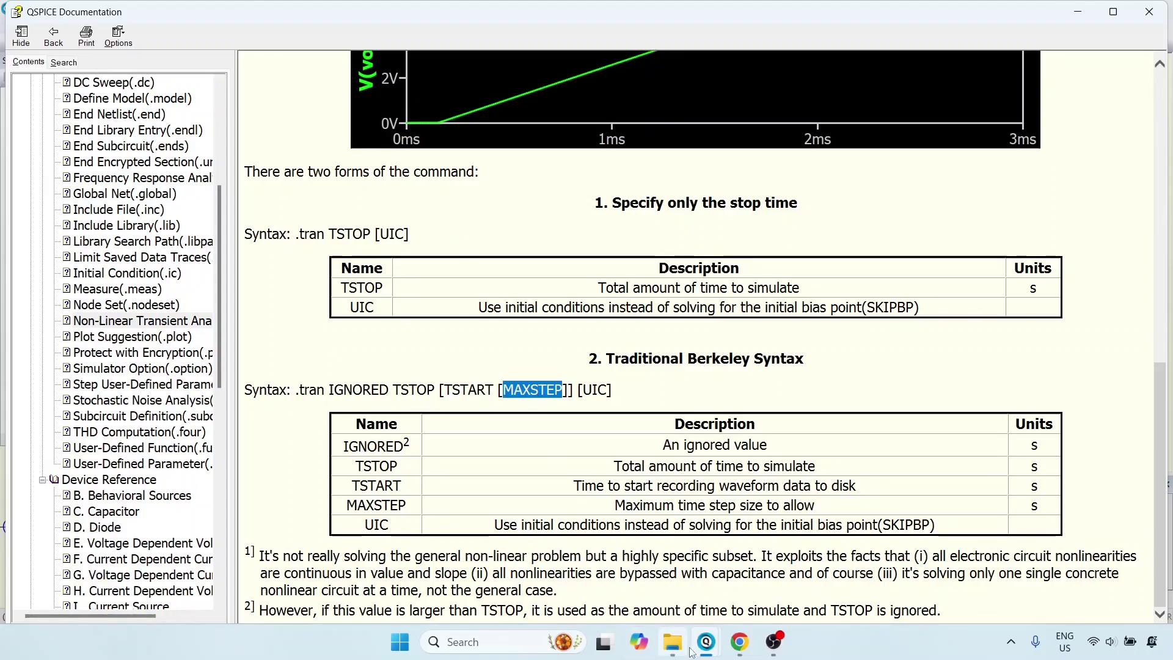
Return to the resistor_ckt schematic and change the transient directive to ".tran 0 0.1 0 1e-6".
mouse_move(711, 644)
click(597, 586)
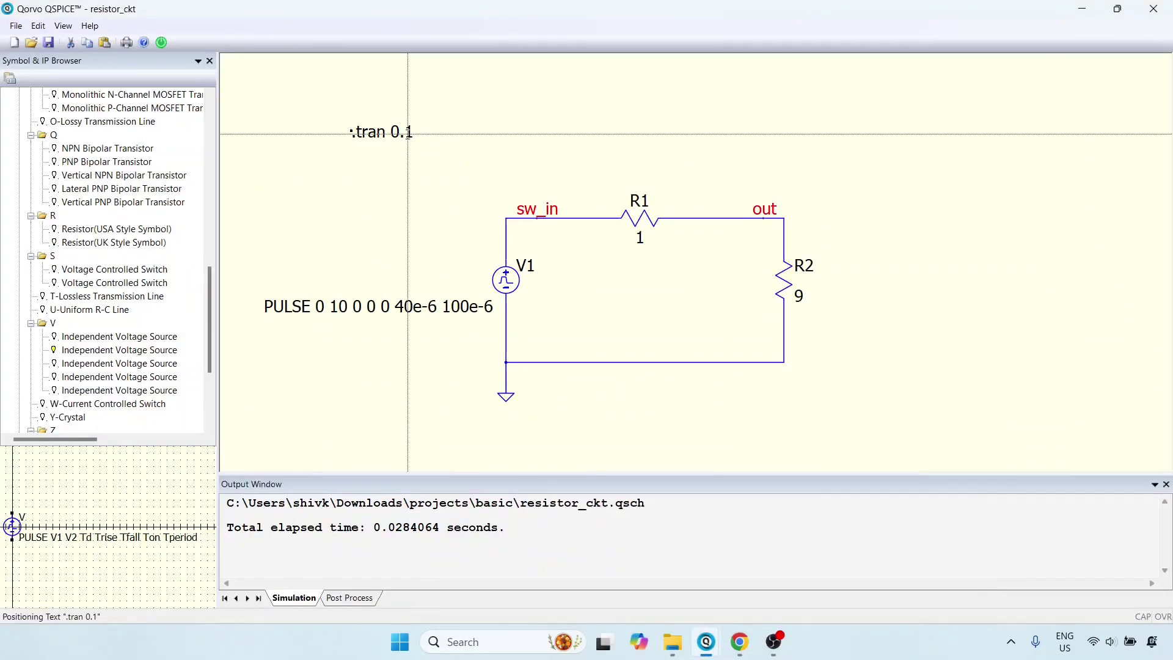
double_click(415, 132)
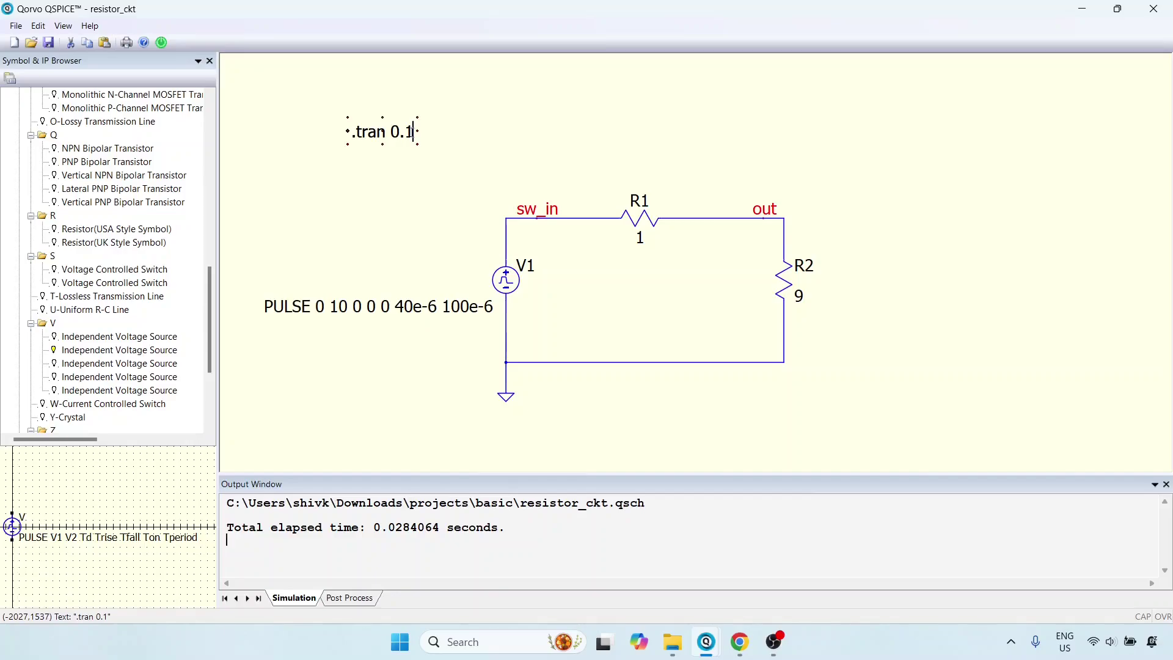
key(BackSpace)
key(BackSpace)
key(BackSpace)
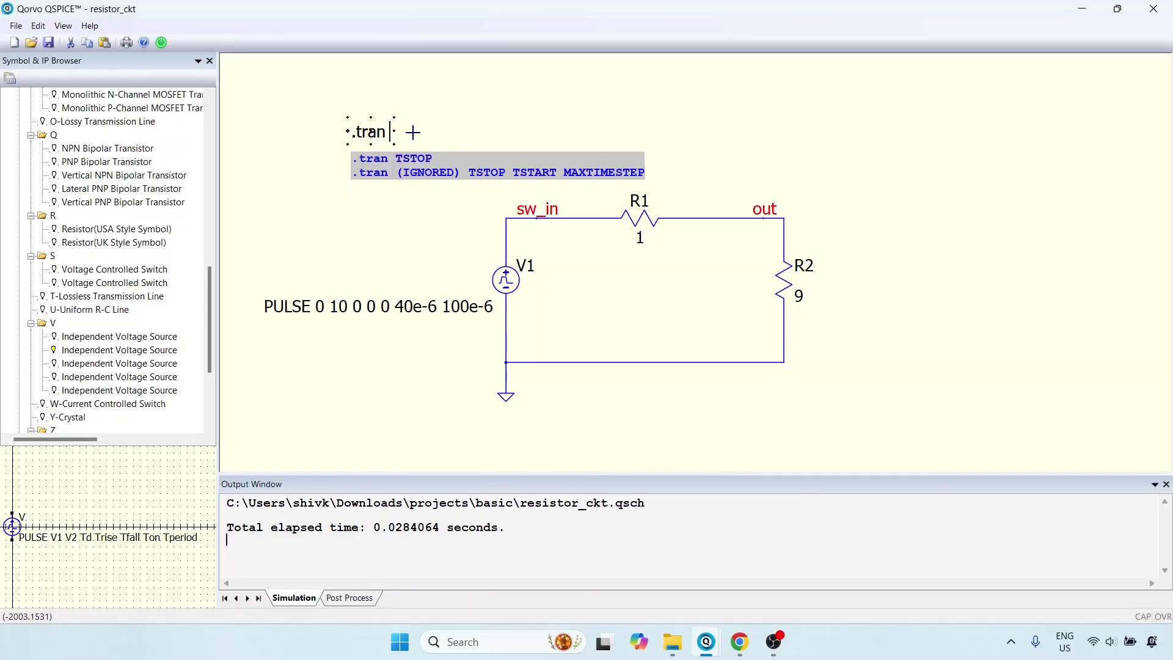
text(0)
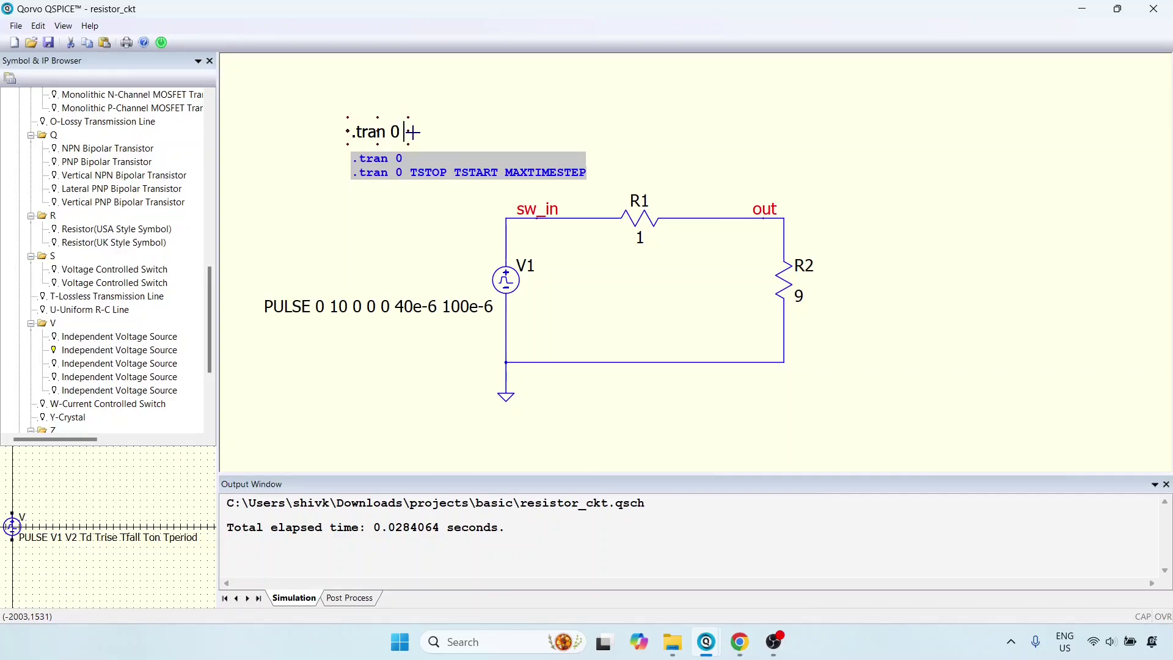
text( 0.1)
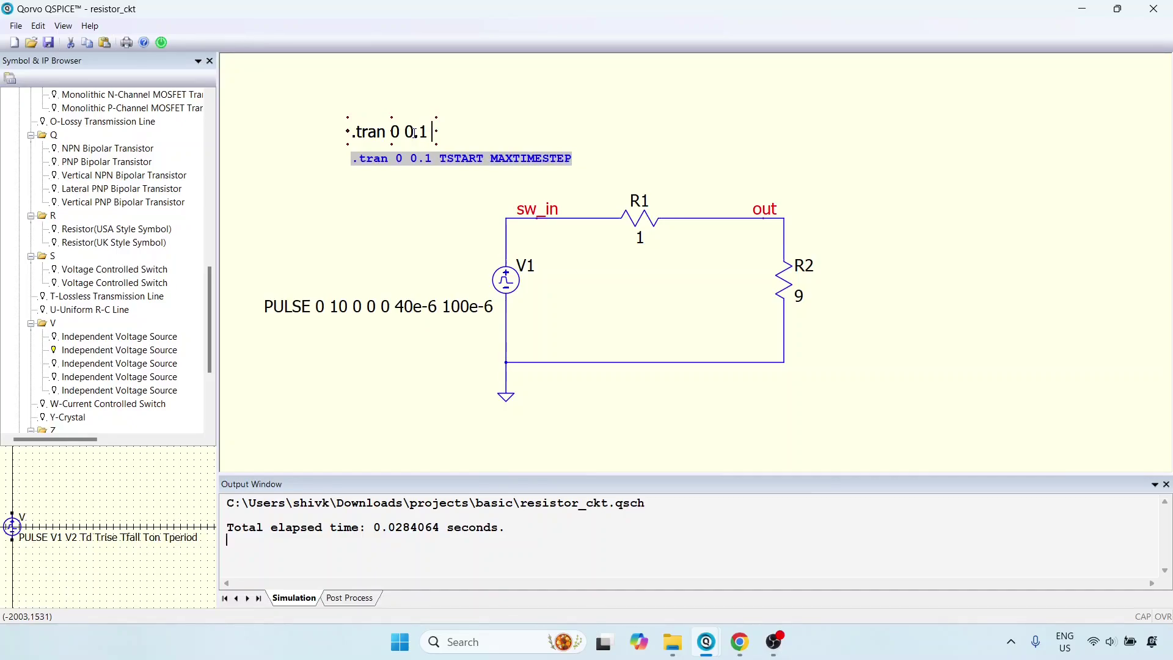
text( 0)
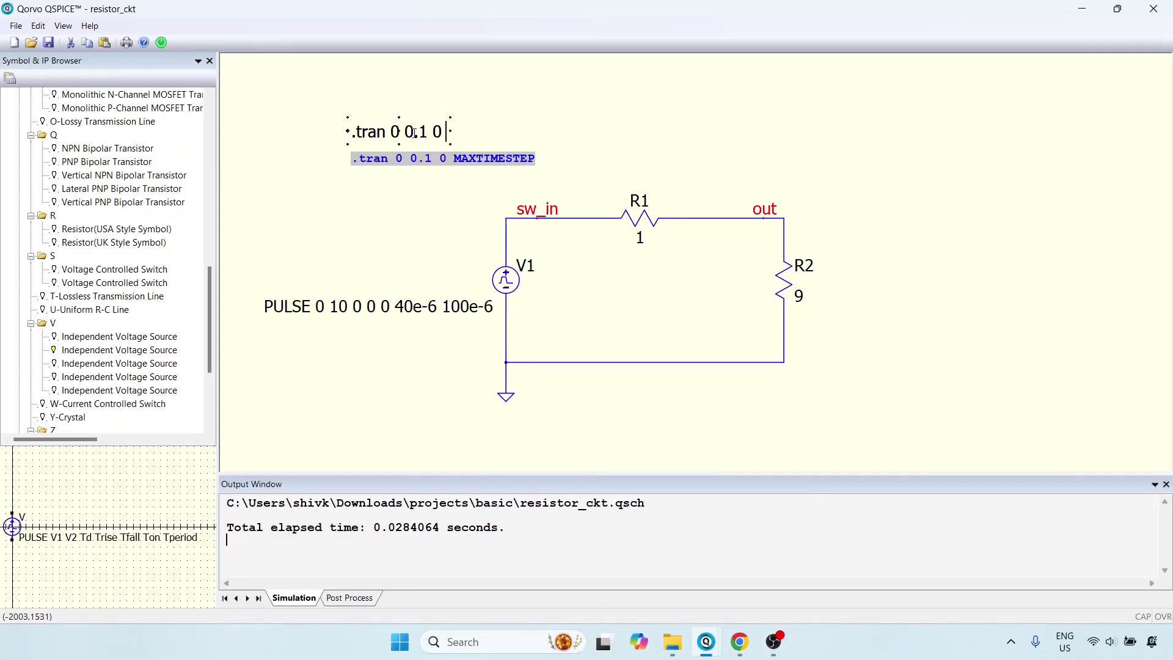
text(1e-6)
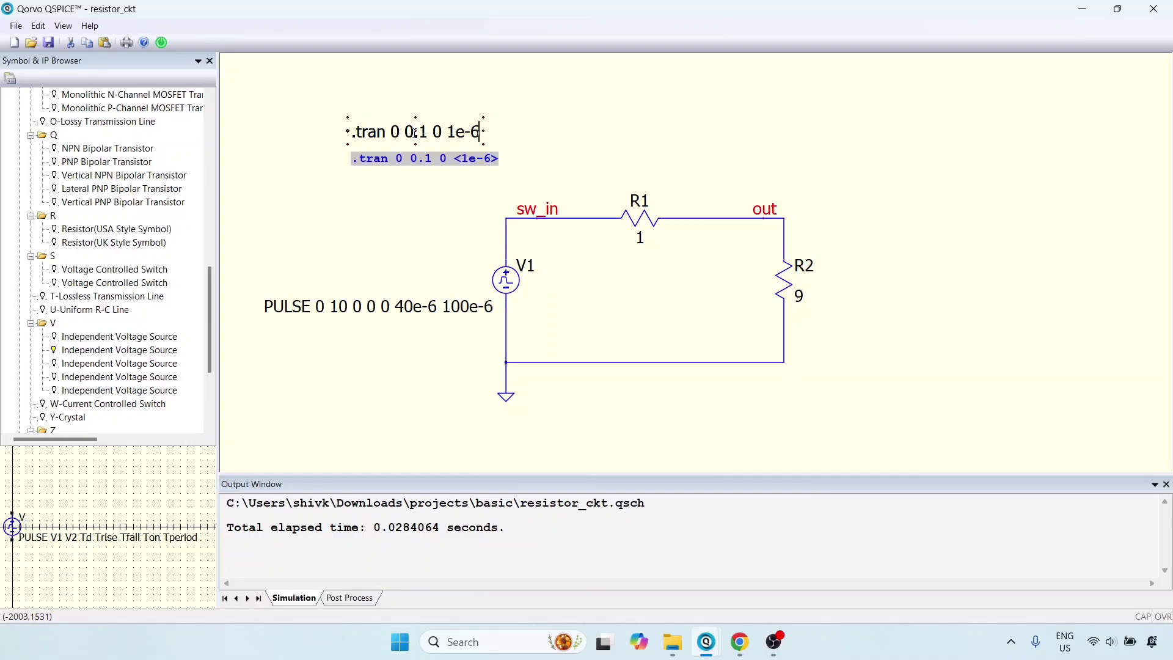
key(Escape)
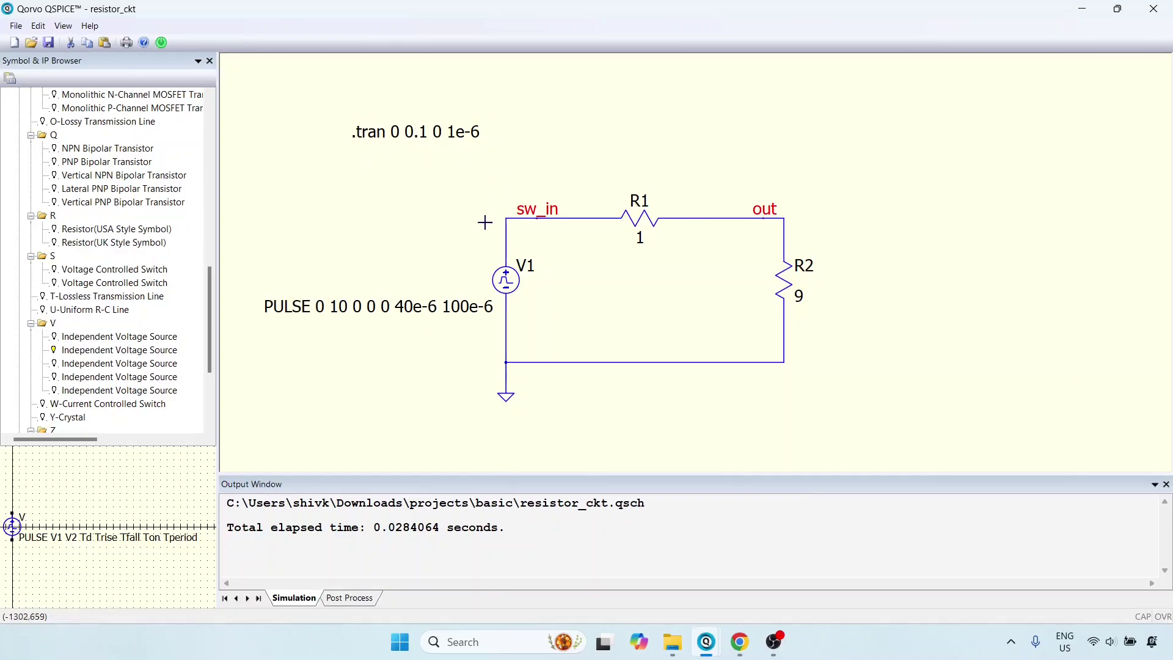
Rerun the simulation and bring up the V(sw_in) waveform window.
right_click(410, 170)
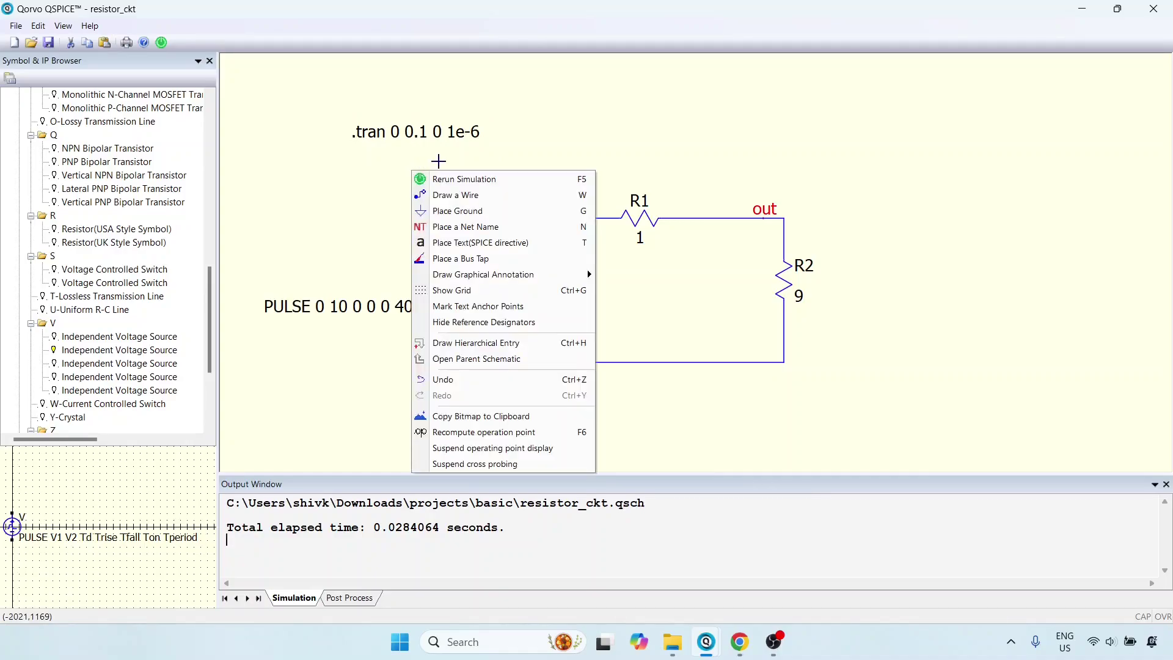
click(445, 177)
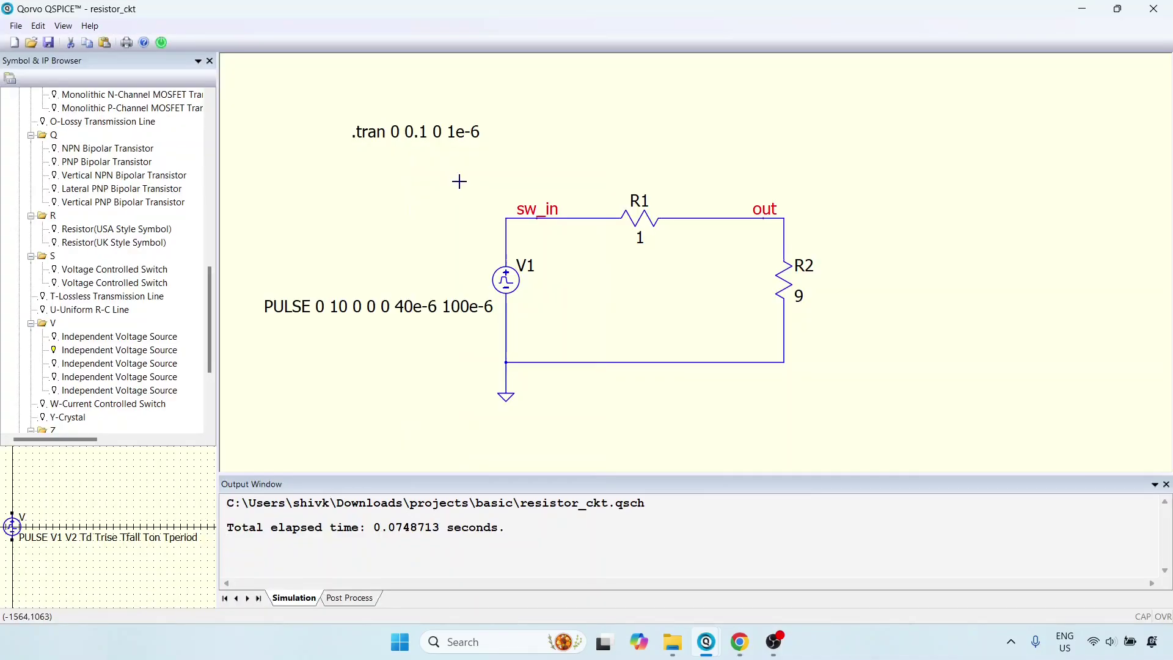
mouse_move(711, 644)
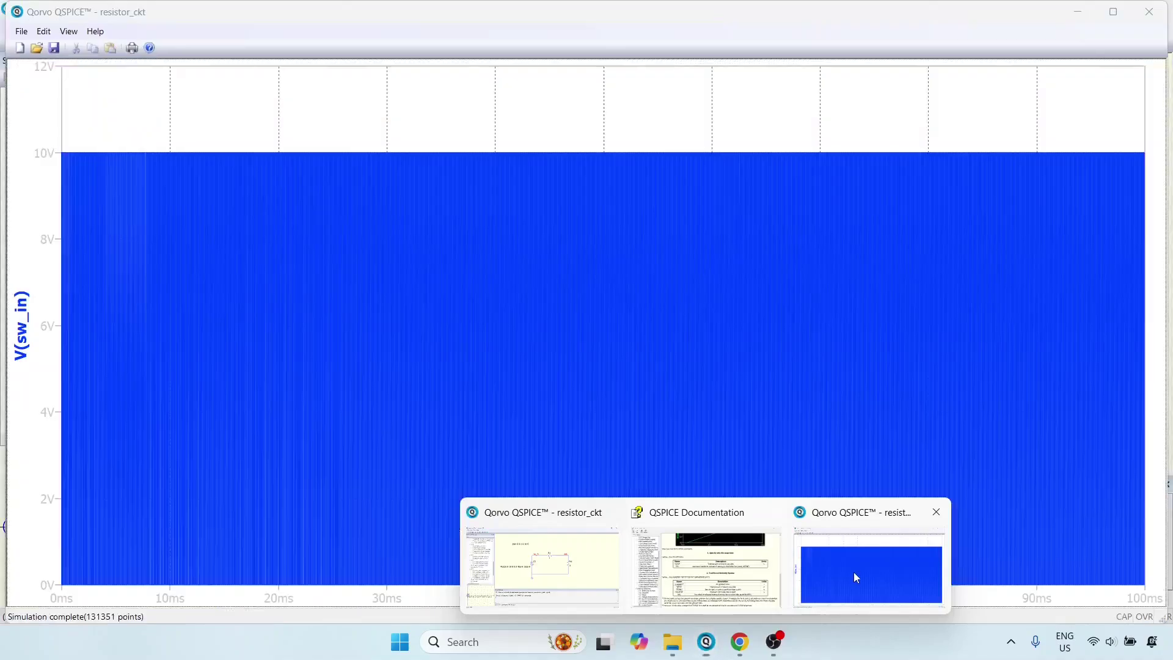
click(856, 571)
Examine the data point spacing along the pulse top between 5.0284 and 5.0302 ms, then fit the full waveform.
drag(114, 138, 157, 592)
drag(278, 121, 349, 535)
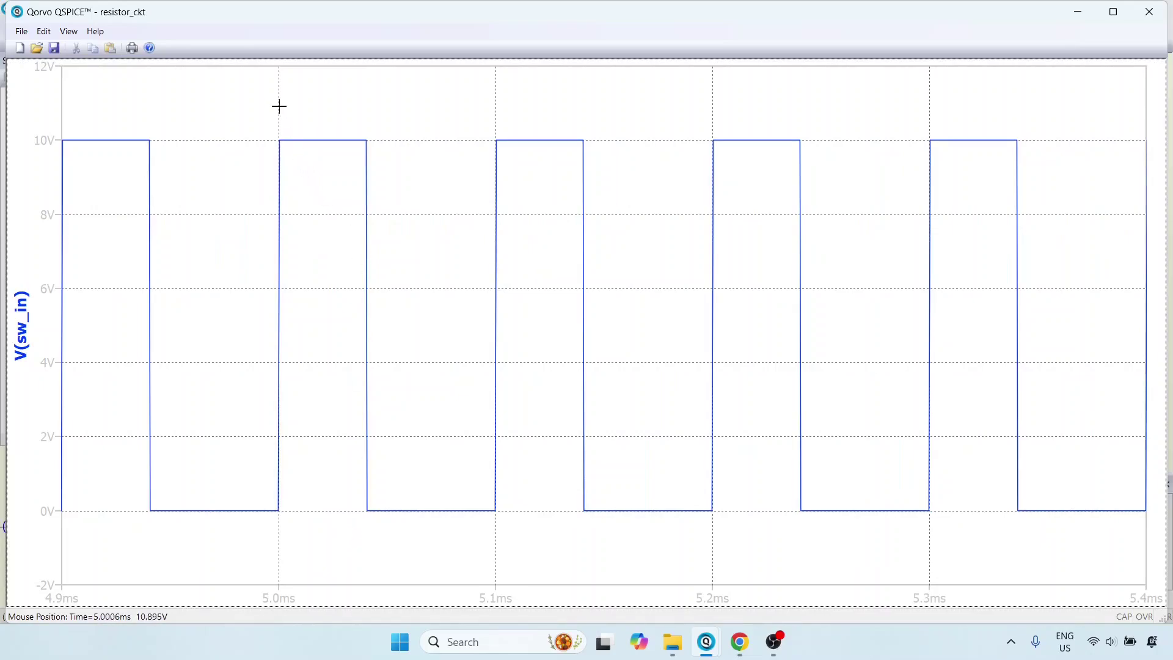
drag(269, 99, 602, 550)
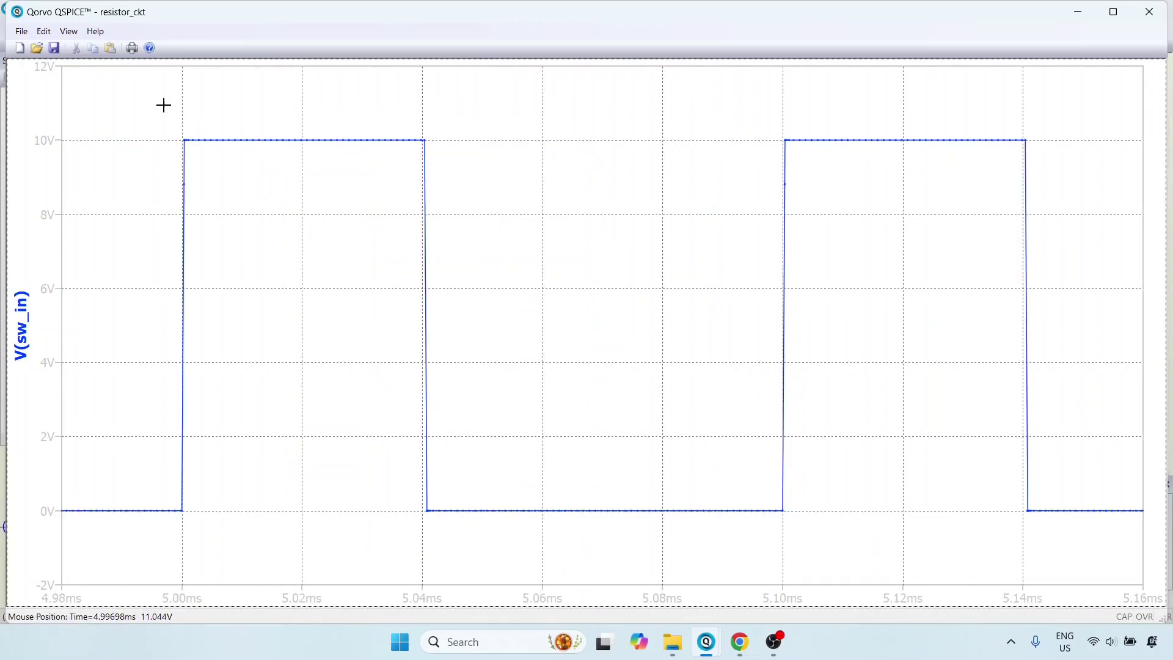
mouse_move(163, 102)
mouse_down()
mouse_move(338, 484)
mouse_move(522, 559)
mouse_up()
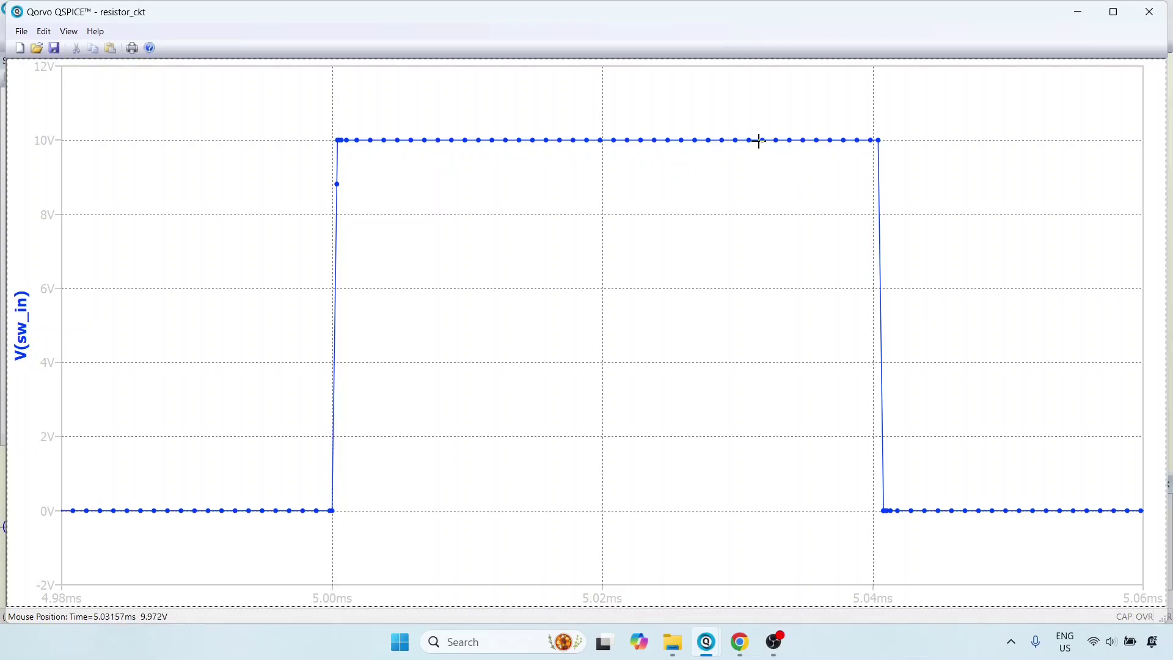
drag(702, 86, 757, 201)
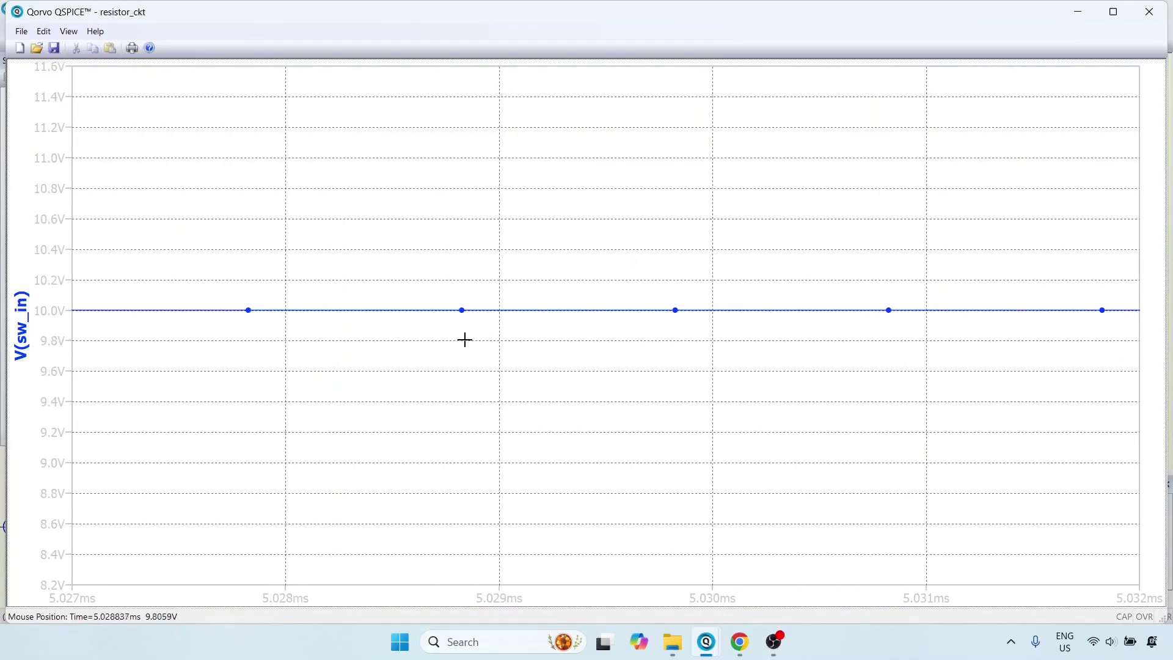
drag(426, 253, 730, 410)
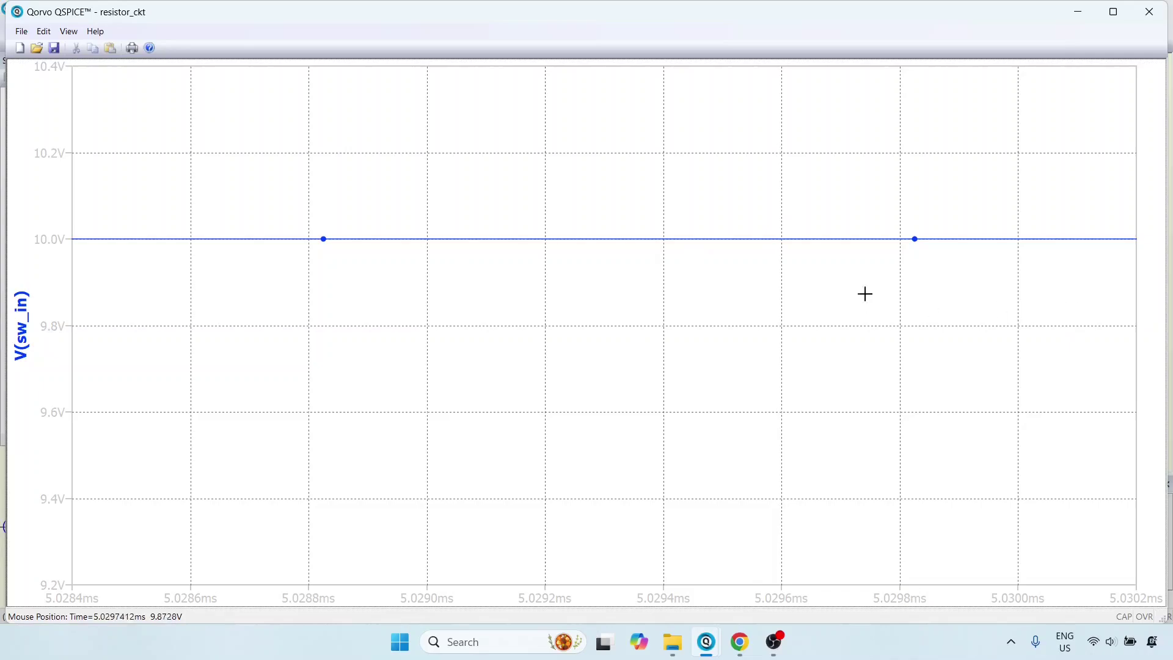
right_click(738, 159)
click(762, 170)
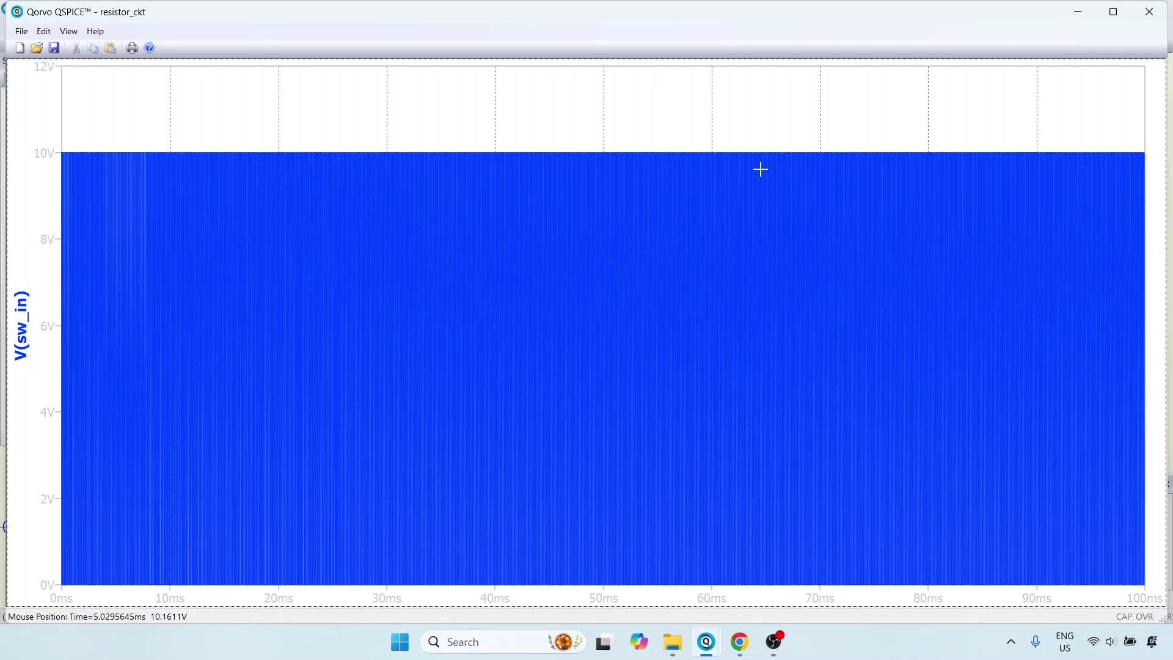
Inspect the pulse shape between 23.76 and 24.06 ms, then restore the full 0 to 100 ms waveform view.
drag(308, 129, 338, 601)
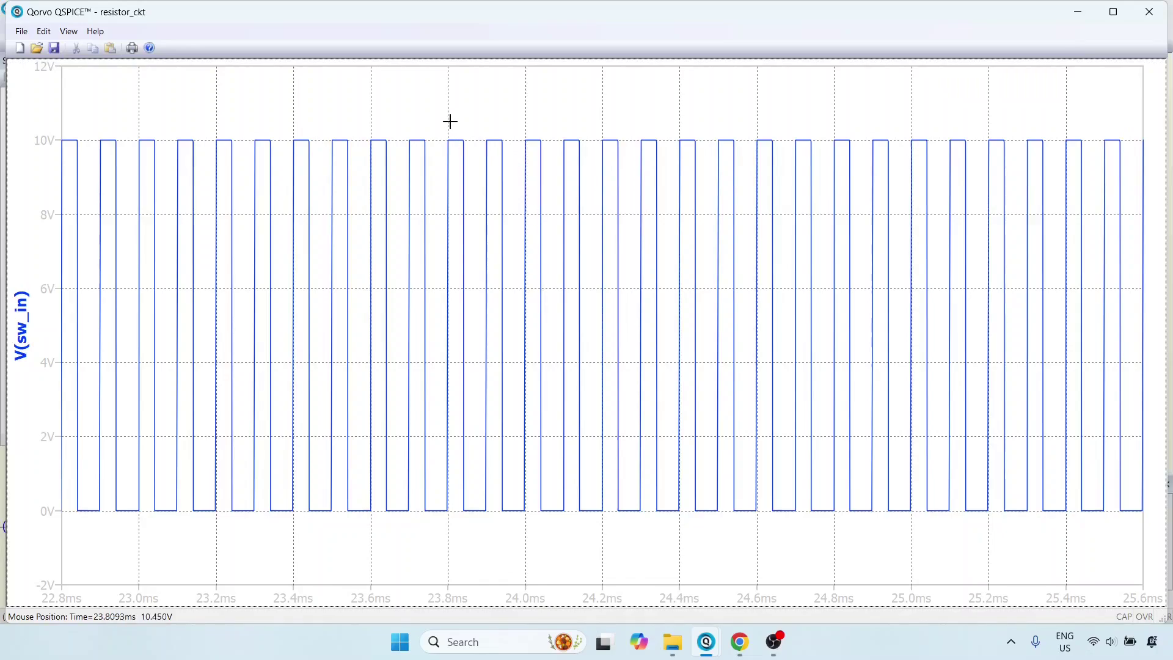
drag(438, 111, 537, 507)
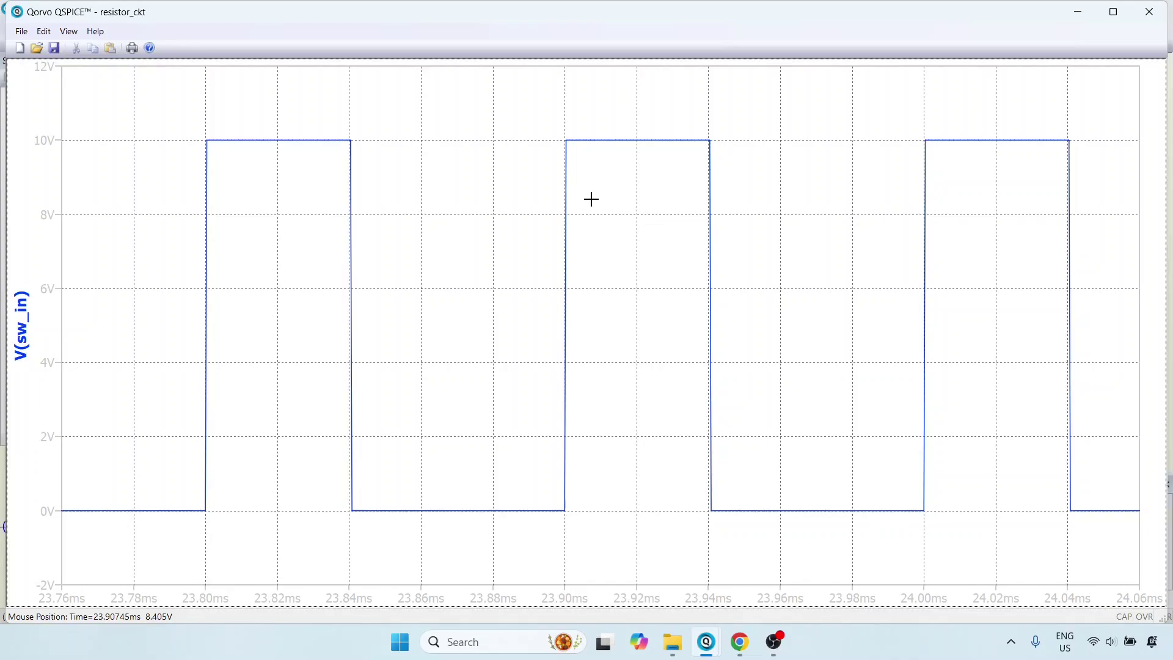
right_click(452, 182)
click(480, 192)
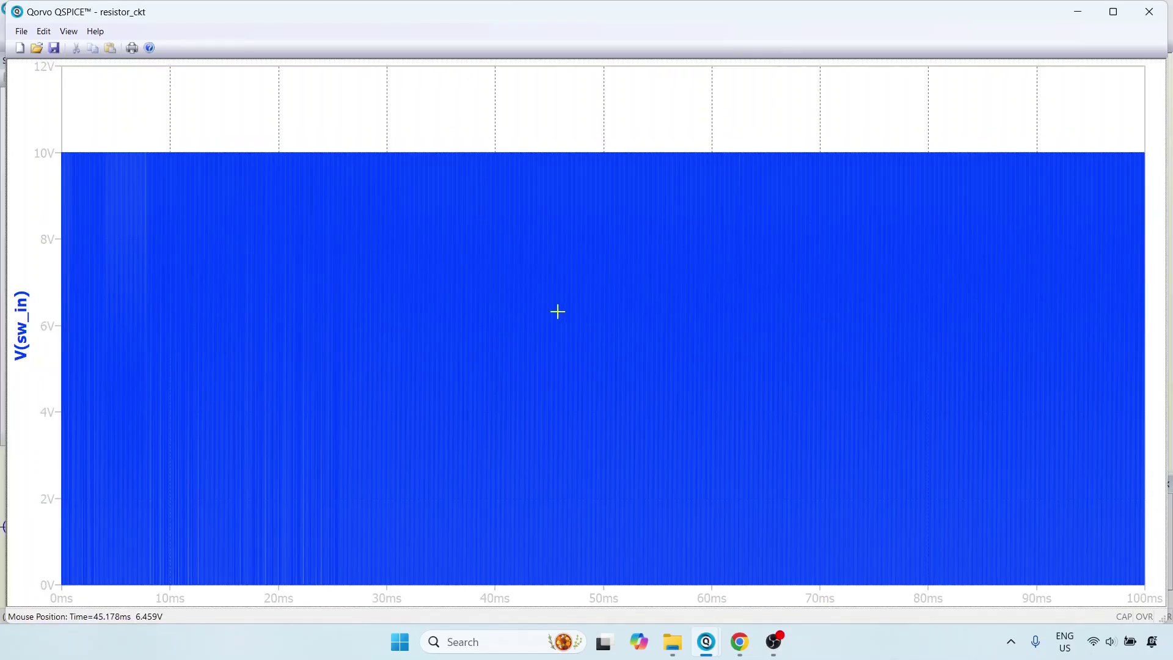
Switch back to the schematic and select the PWL independent voltage source in the symbol library to preview it.
mouse_move(706, 641)
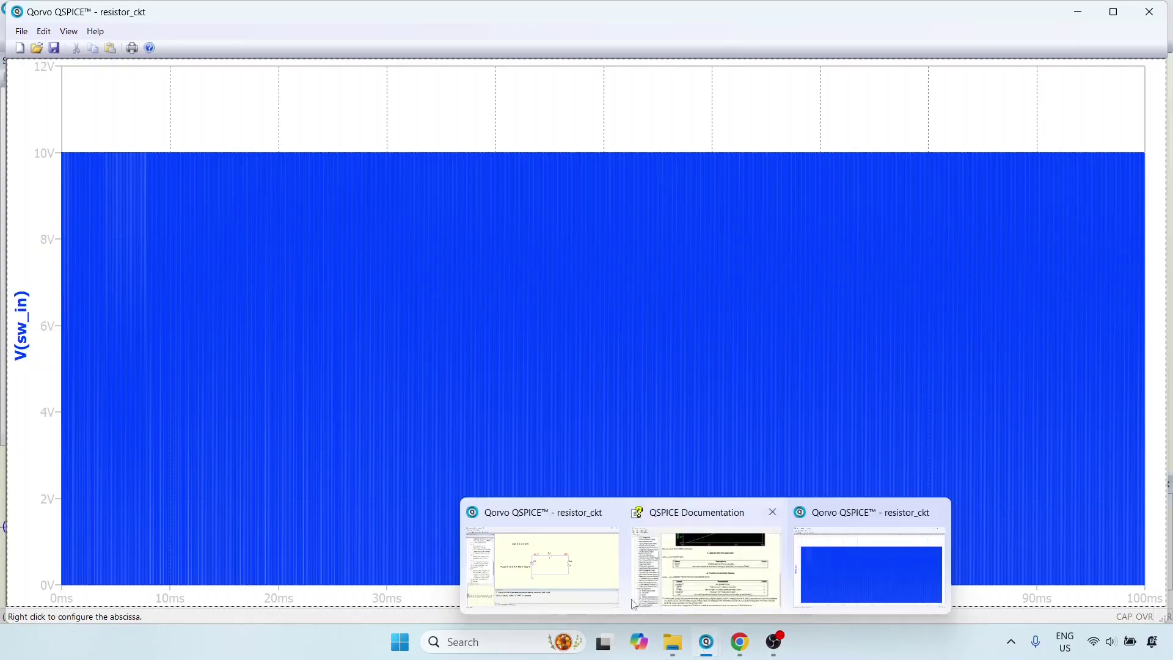
click(566, 562)
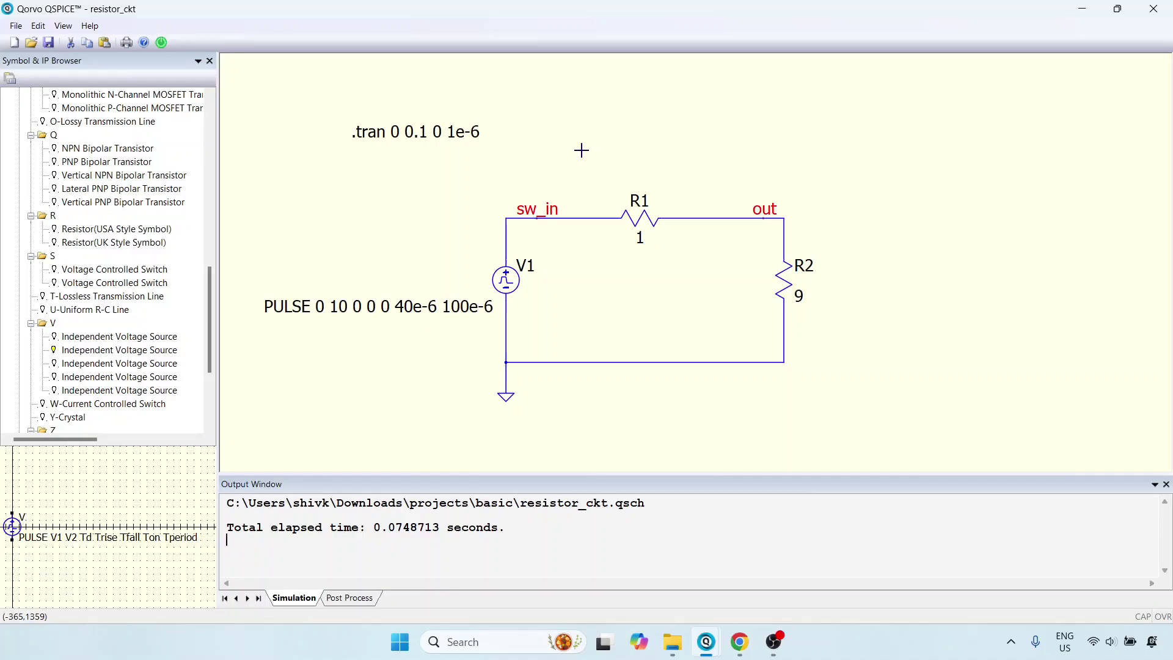
click(117, 379)
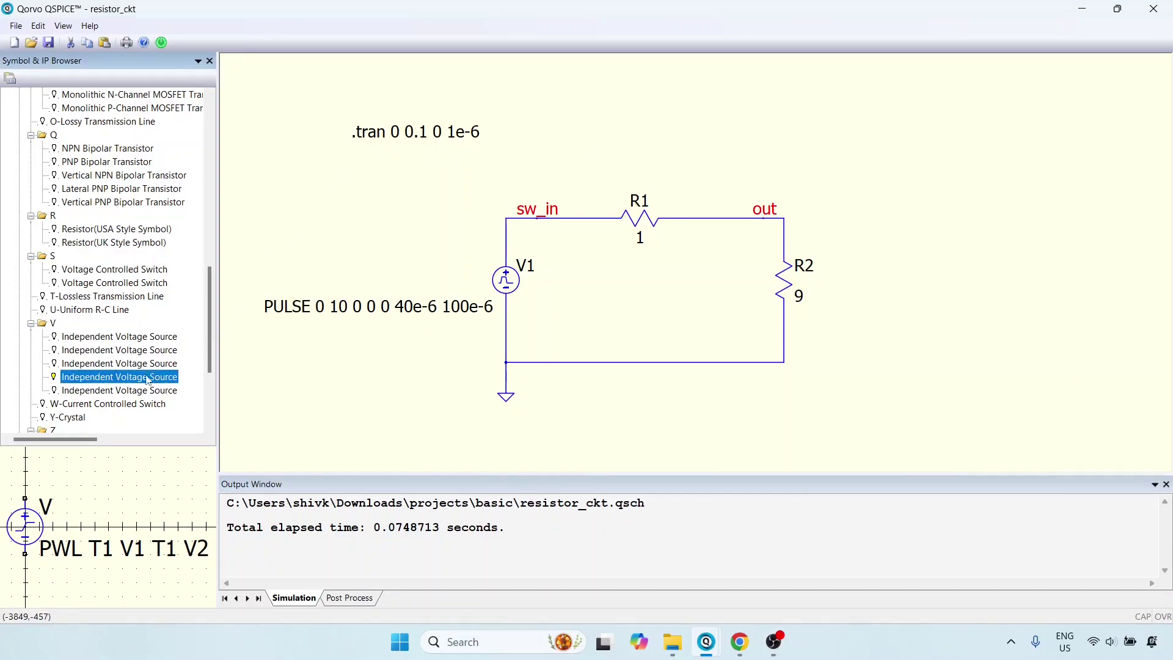